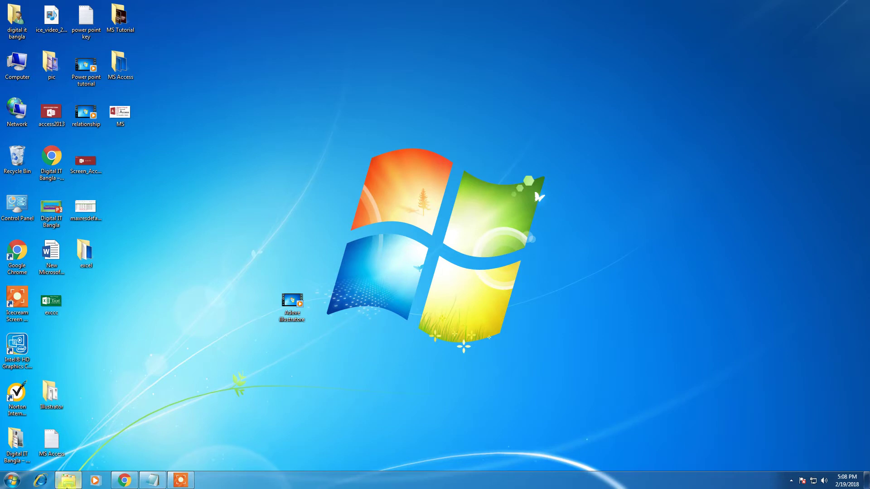
# Start Adobe Illustrator CS and dismiss its welcome screen.
pyautogui.click(22, 482)
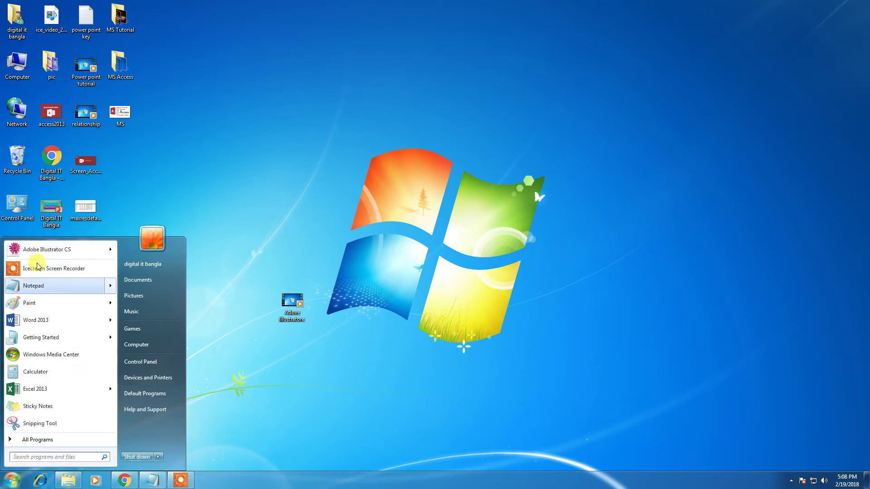
pyautogui.click(51, 253)
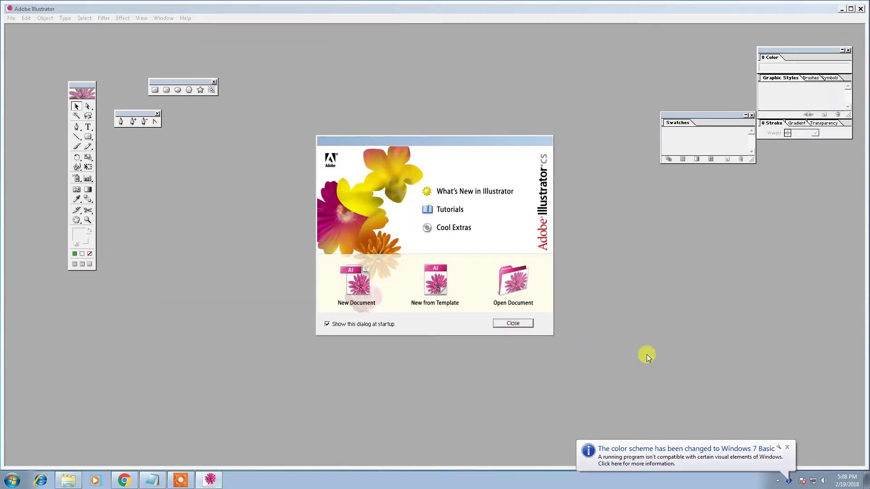
pyautogui.click(514, 322)
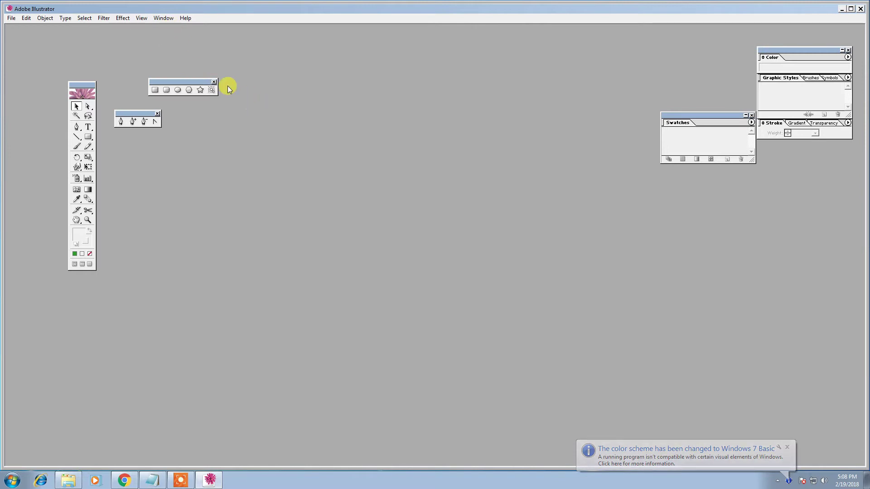
# Clear the workspace by closing the floating shape and pen tool strips, the Swatches and Color palette groups, and the toolbox.
pyautogui.click(214, 82)
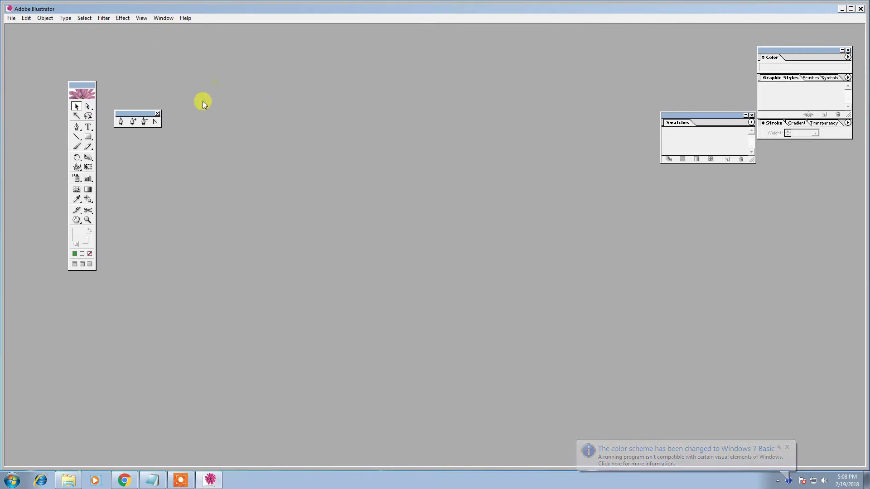
pyautogui.click(157, 113)
pyautogui.click(751, 117)
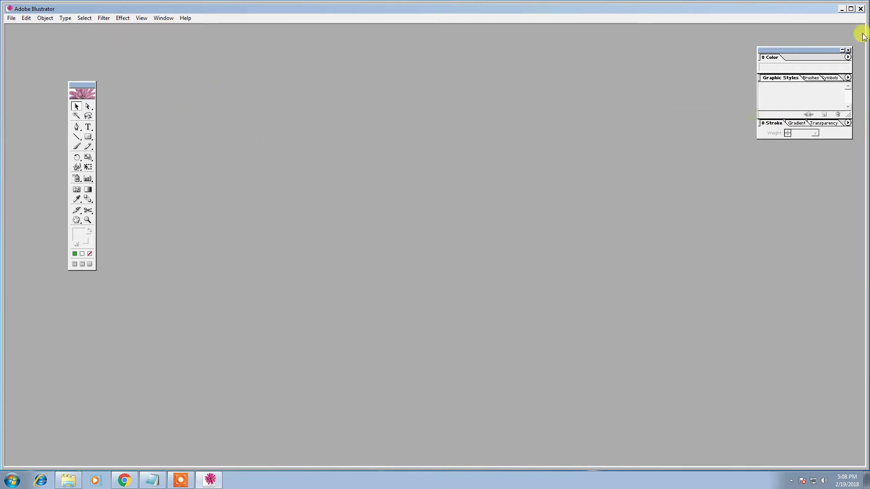
pyautogui.click(848, 50)
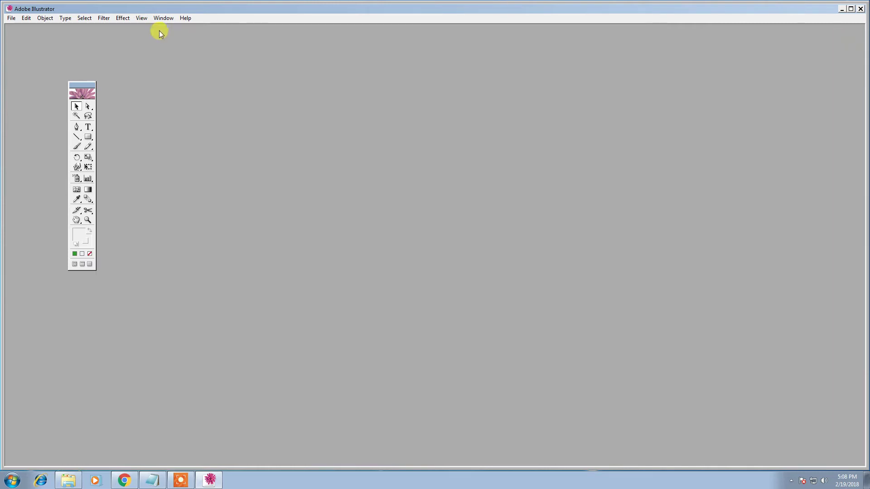
pyautogui.click(153, 19)
pyautogui.click(156, 245)
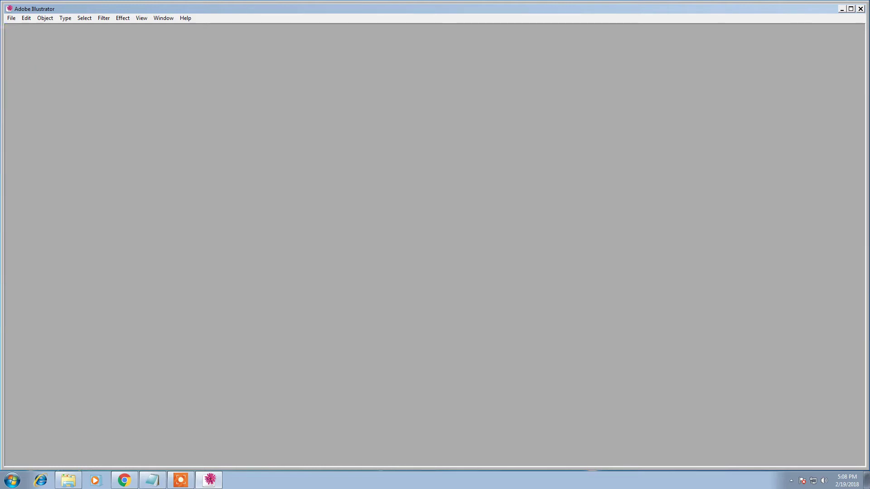
# Start a new document named bd with the A4 artboard size.
pyautogui.click(11, 19)
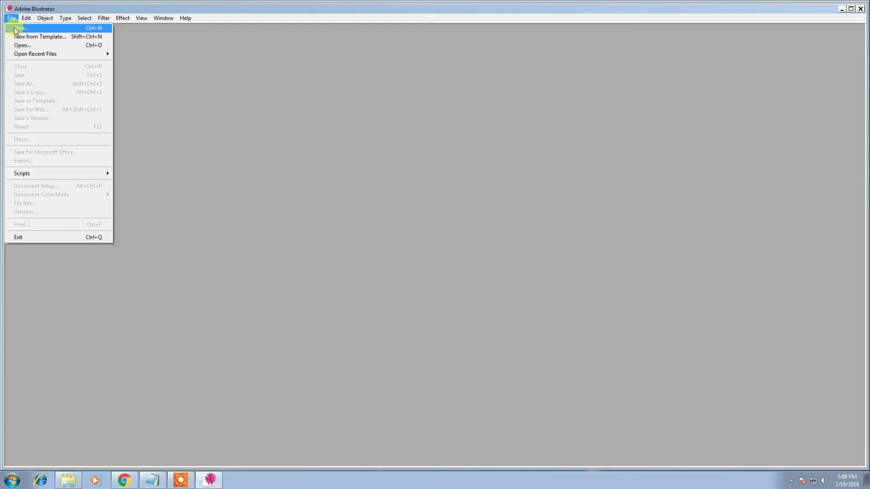
pyautogui.click(16, 30)
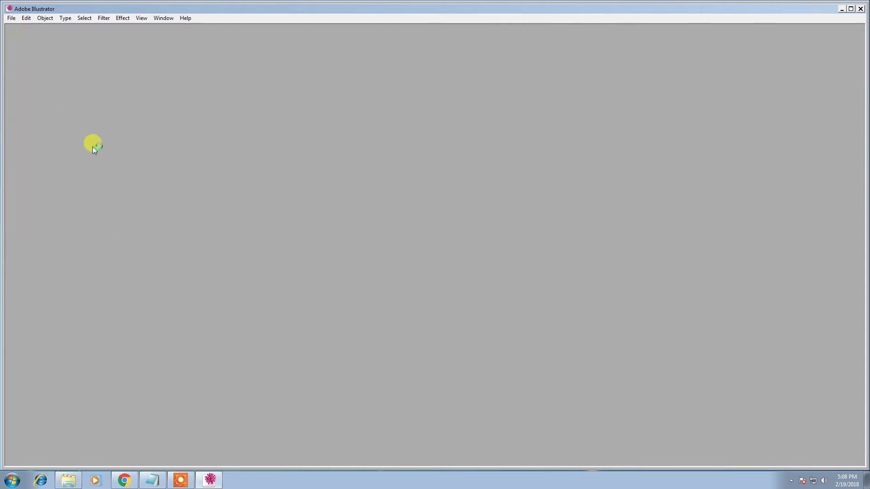
pyautogui.moveTo(443, 179); pyautogui.dragTo(448, 162)
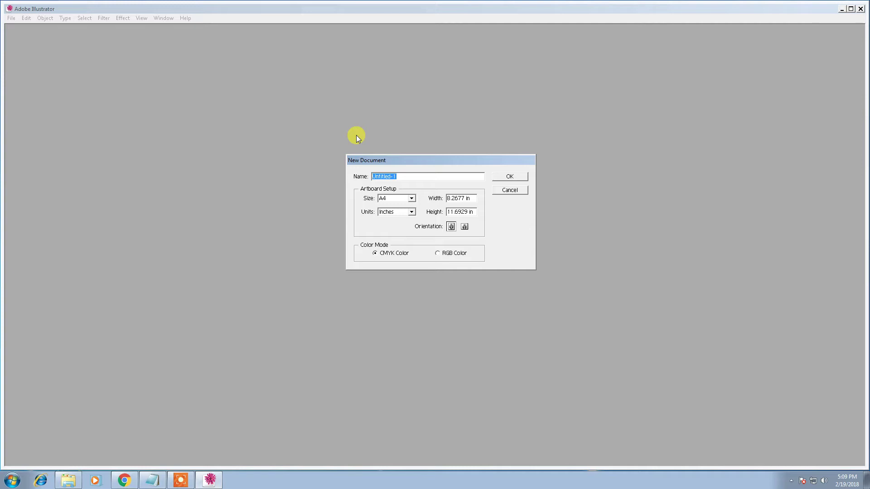
pyautogui.write('bd')
pyautogui.click(413, 200)
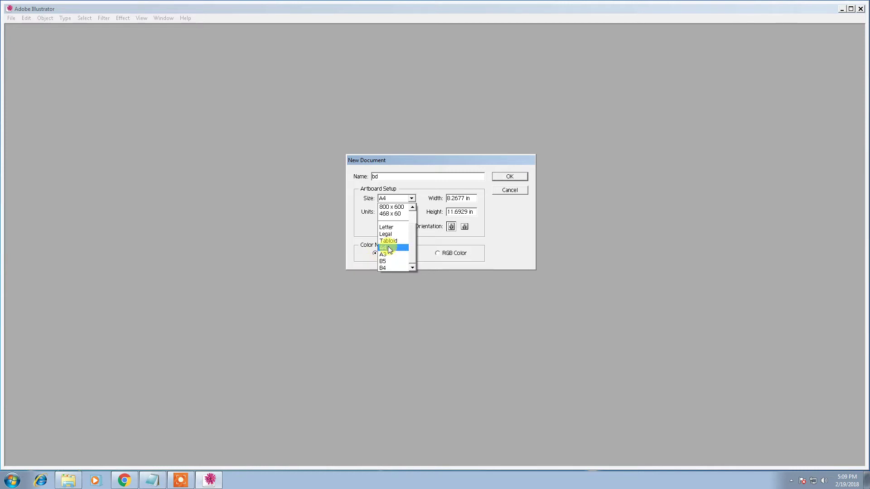
pyautogui.click(384, 248)
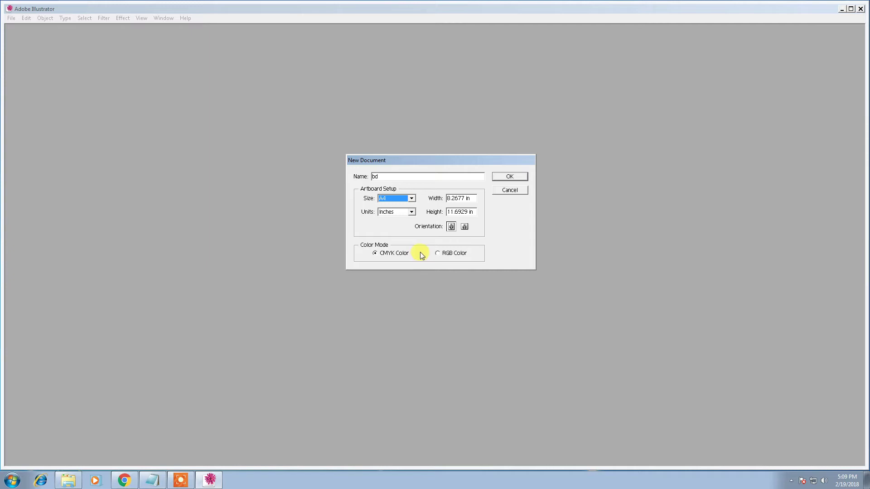
# Set the new document's units to inches and its color mode to CMYK Color, and create it.
pyautogui.click(411, 212)
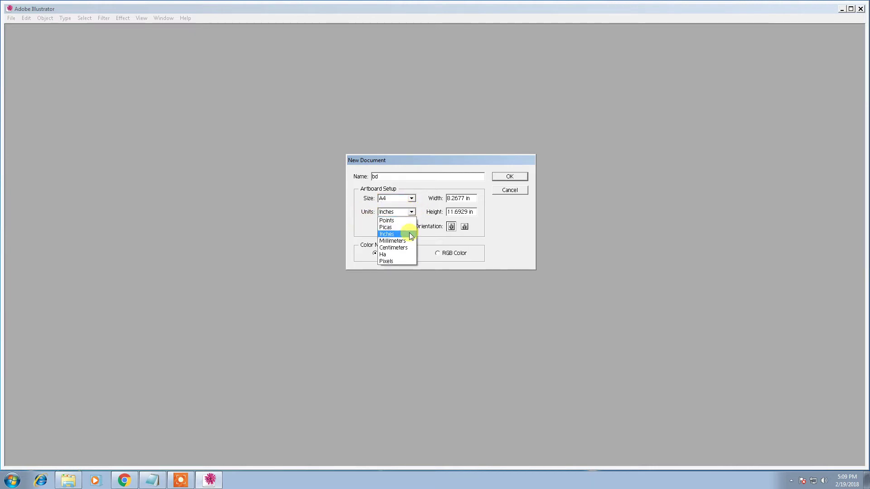
pyautogui.click(439, 242)
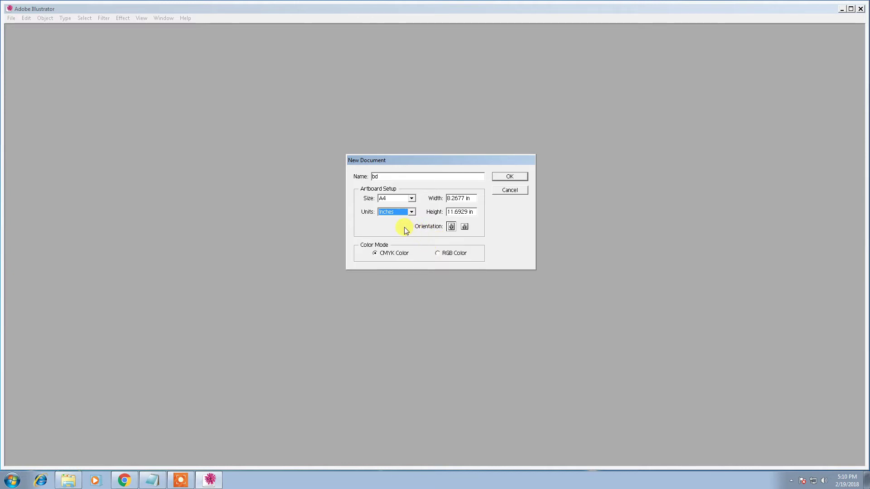
pyautogui.click(413, 213)
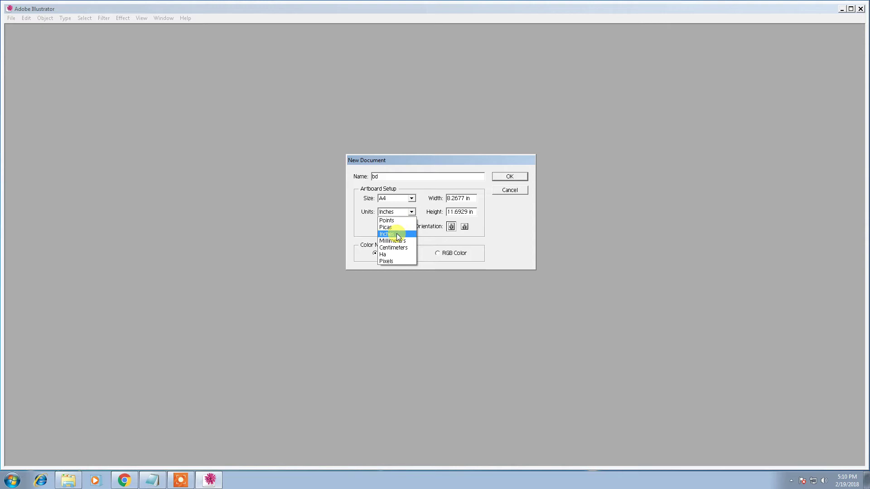
pyautogui.click(396, 233)
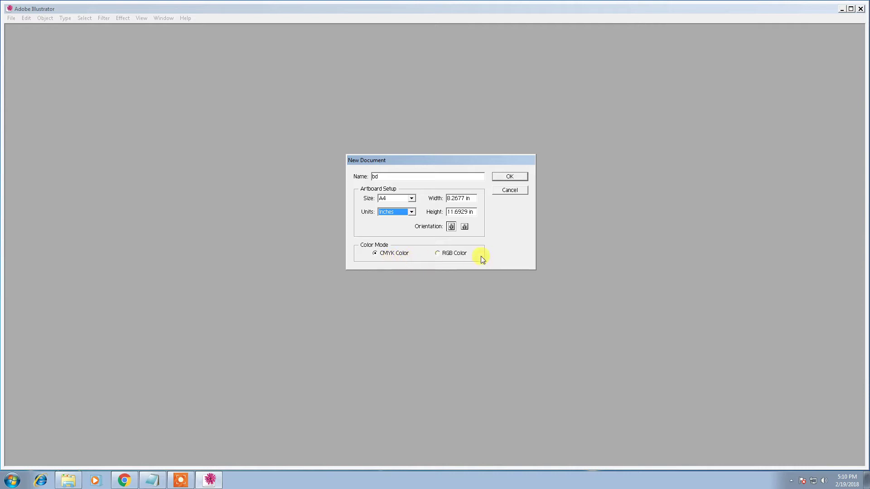
pyautogui.click(450, 255)
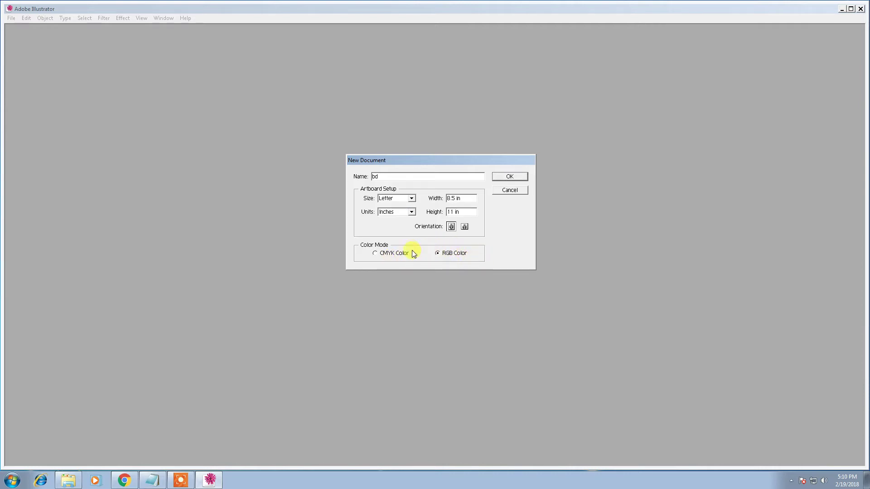
pyautogui.click(388, 256)
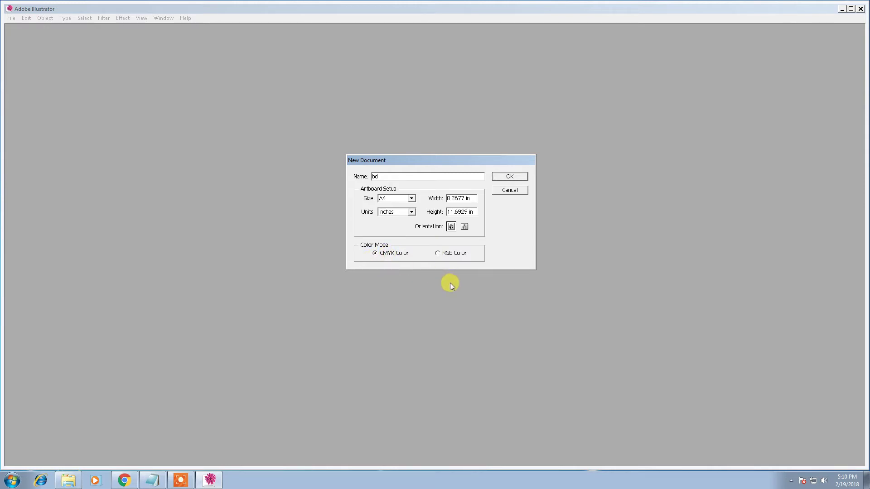
pyautogui.click(503, 177)
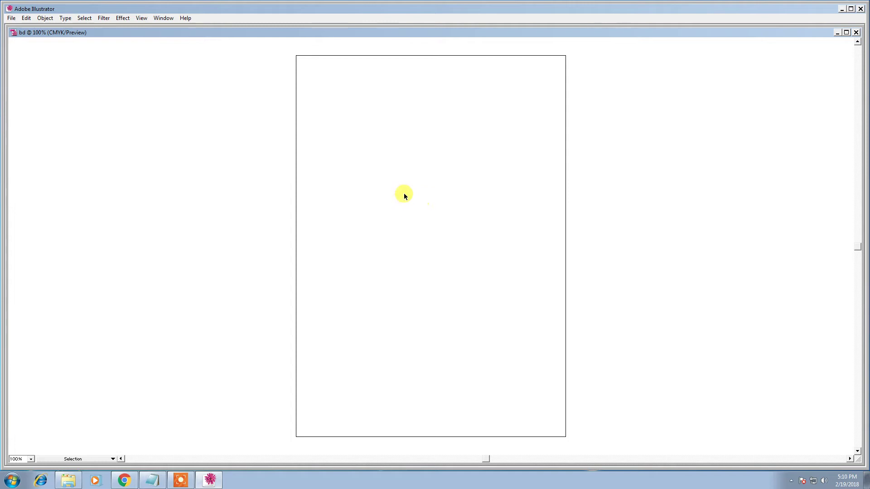
# Show the toolbox and the Color and Swatches palettes, and place Swatches directly beneath the Stroke palette.
pyautogui.click(172, 19)
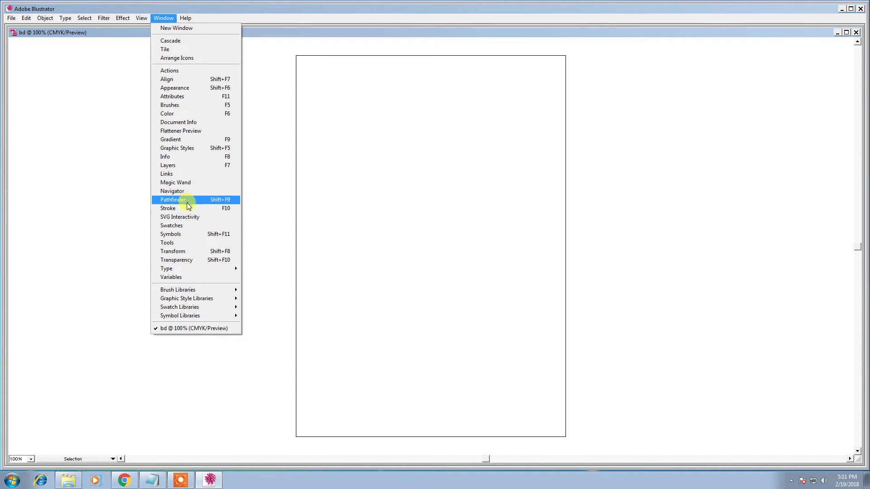
pyautogui.click(178, 242)
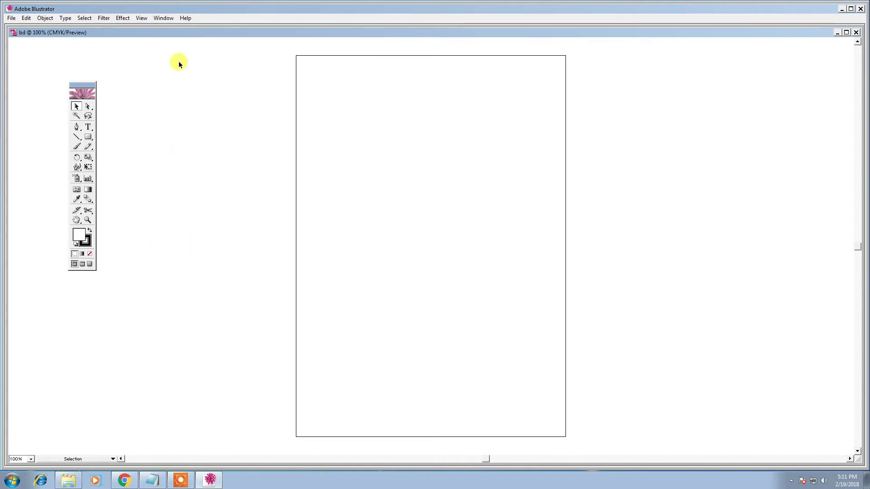
pyautogui.click(164, 20)
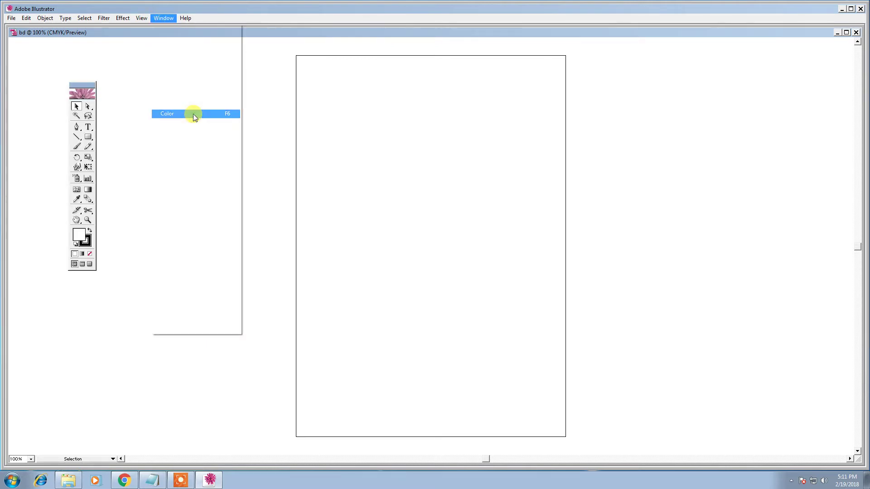
pyautogui.click(193, 114)
pyautogui.click(163, 19)
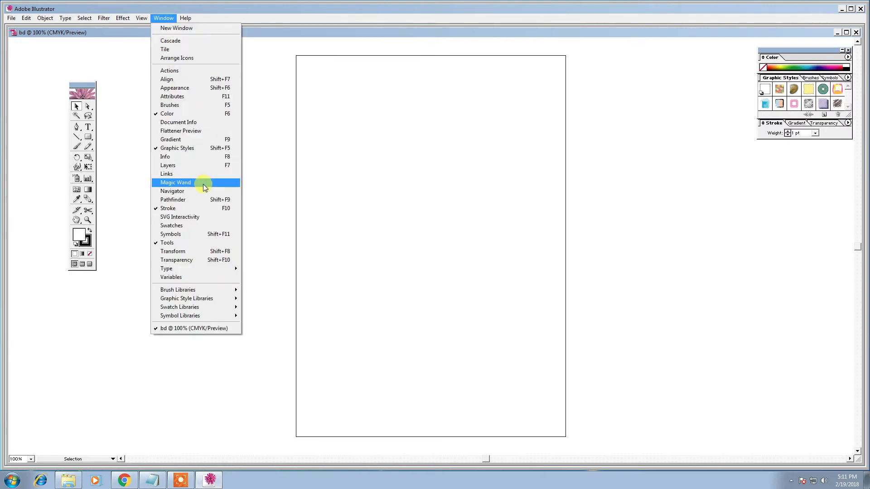
pyautogui.click(204, 227)
pyautogui.moveTo(678, 120)
pyautogui.mouseDown()
pyautogui.moveTo(691, 137)
pyautogui.moveTo(787, 131)
pyautogui.moveTo(774, 145)
pyautogui.mouseUp()
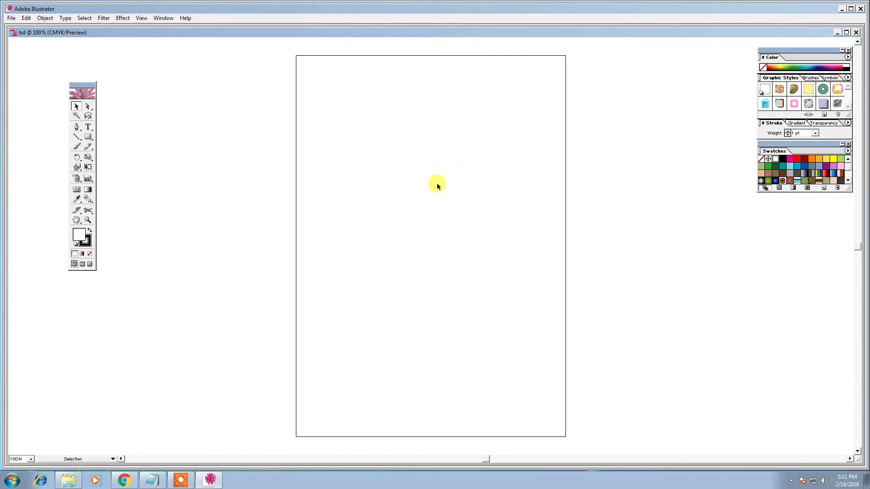
# Show the grid in the document at 150% zoom.
pyautogui.press('space')
pyautogui.moveTo(426, 232); pyautogui.dragTo(396, 223)
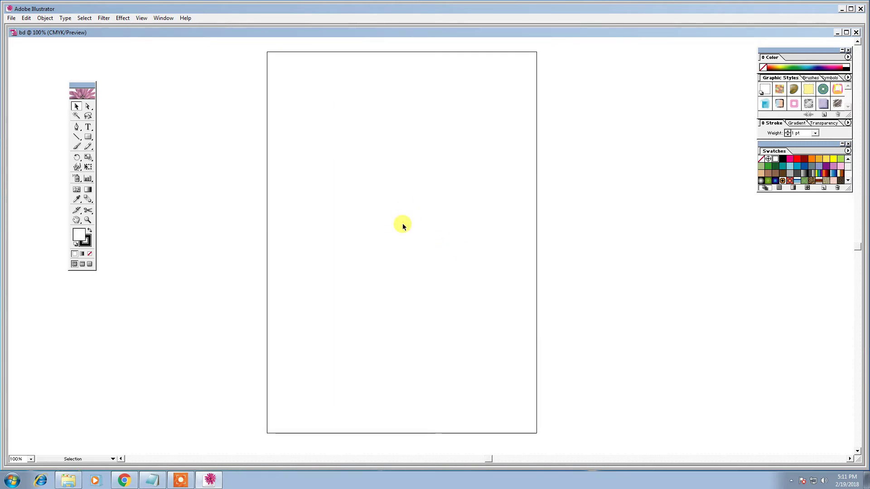
pyautogui.hotkey('ctrl', '+')
pyautogui.hotkey('ctrl', '+')
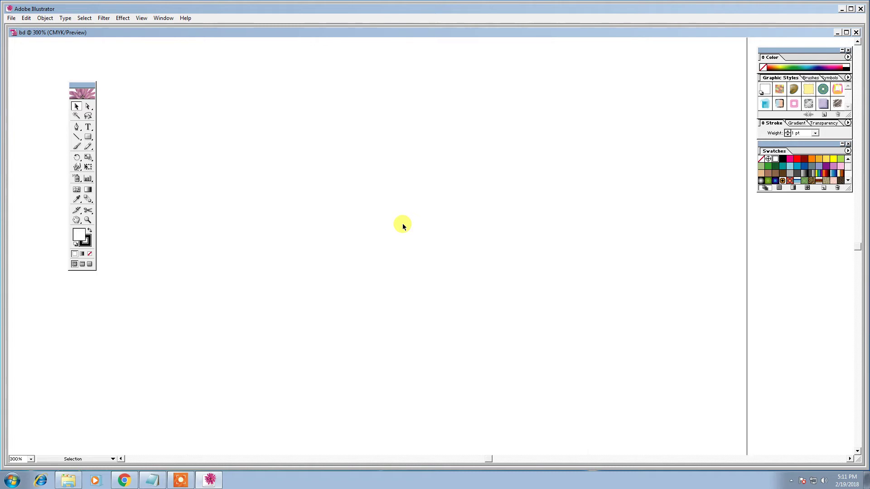
pyautogui.hotkey('ctrl', '-')
pyautogui.hotkey('ctrl', '-')
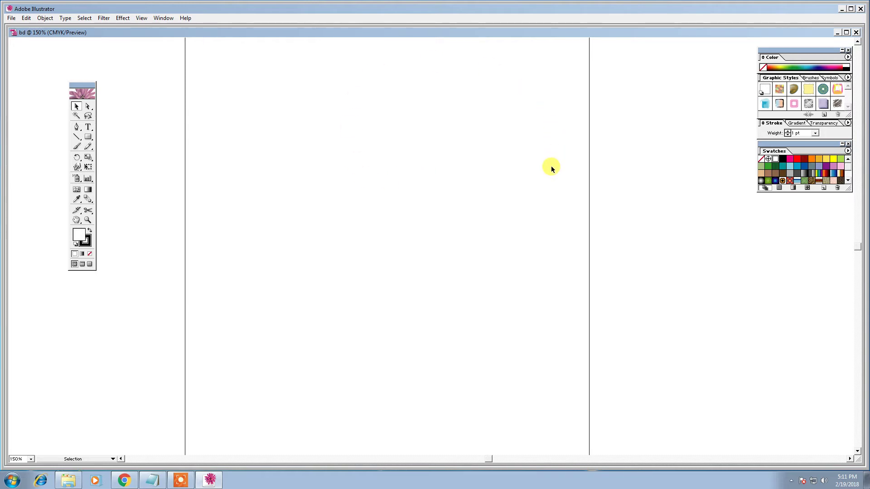
pyautogui.rightClick(439, 140)
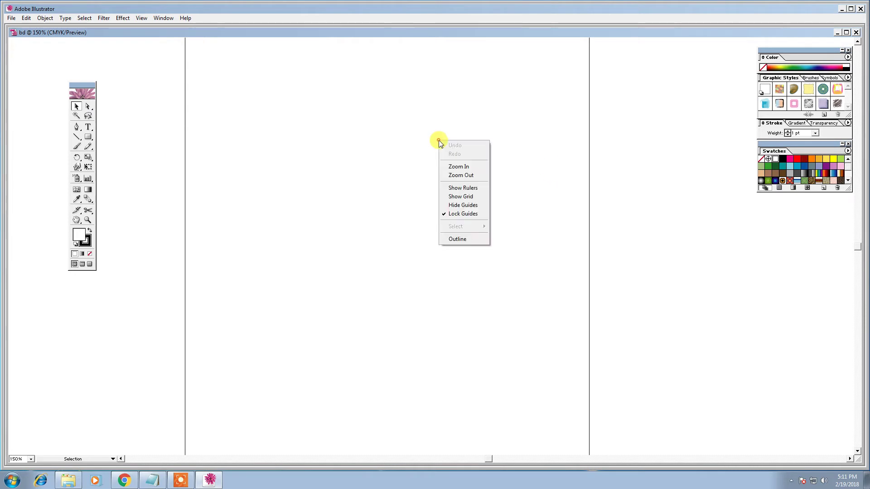
pyautogui.click(470, 198)
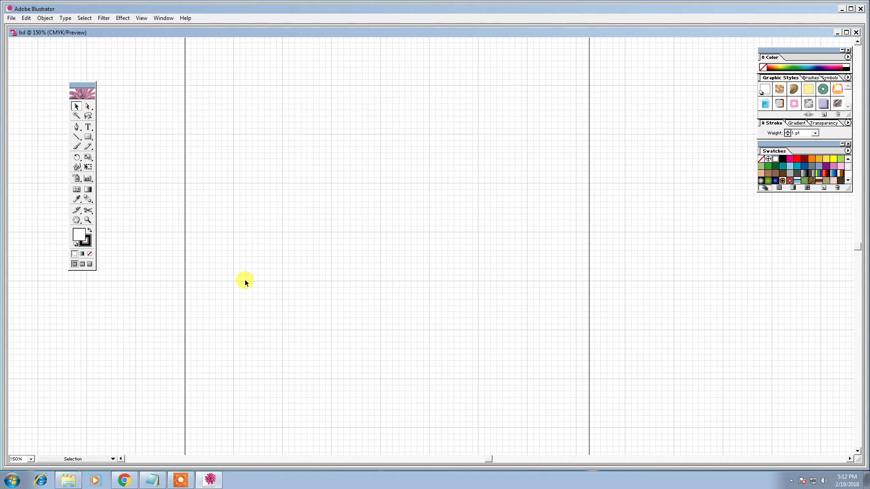
# Hide the document grid and show it again.
pyautogui.rightClick(425, 190)
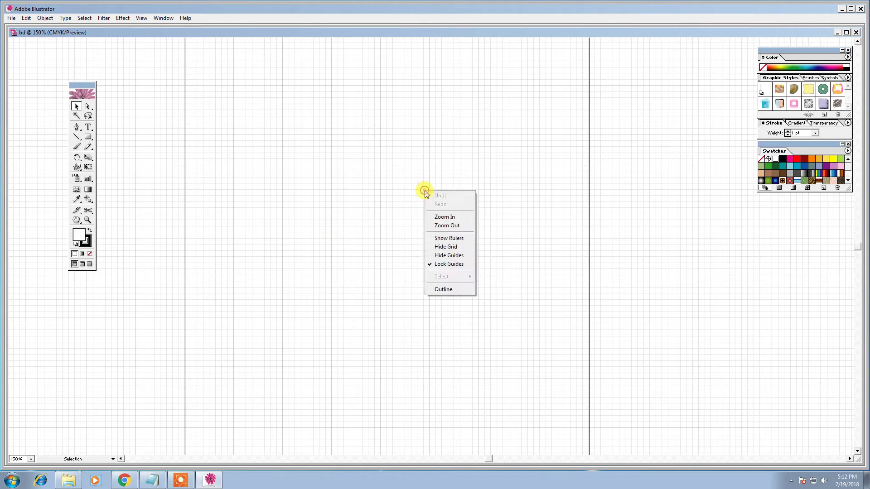
pyautogui.click(454, 246)
pyautogui.rightClick(425, 138)
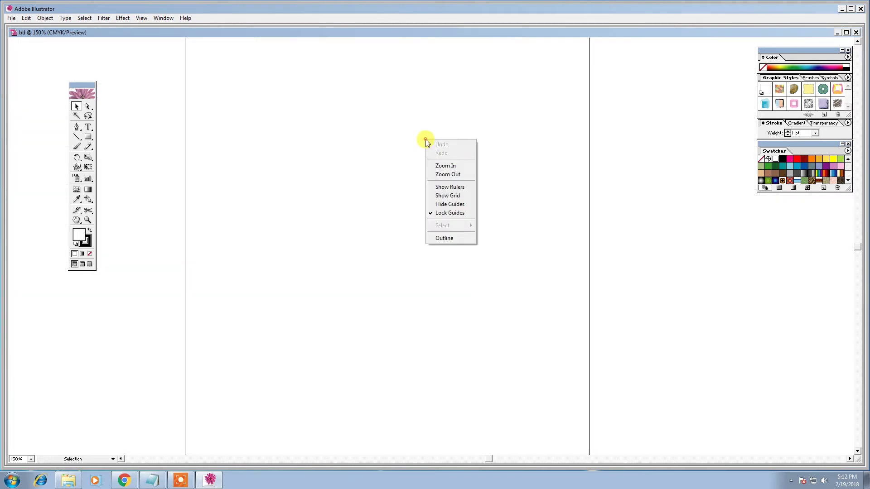
pyautogui.click(454, 195)
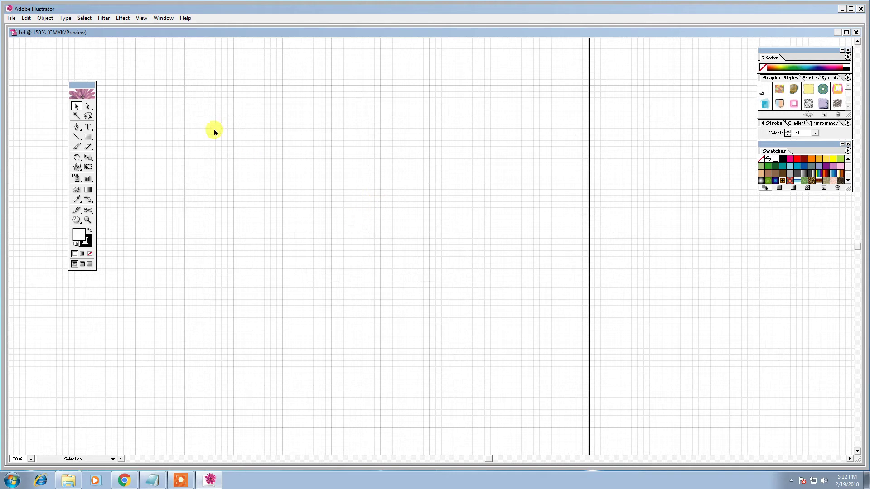
# Move the toolbox slightly lower and draw a rectangle about four large grid squares wide and slightly less tall near the artboard's middle.
pyautogui.moveTo(89, 85); pyautogui.dragTo(97, 118)
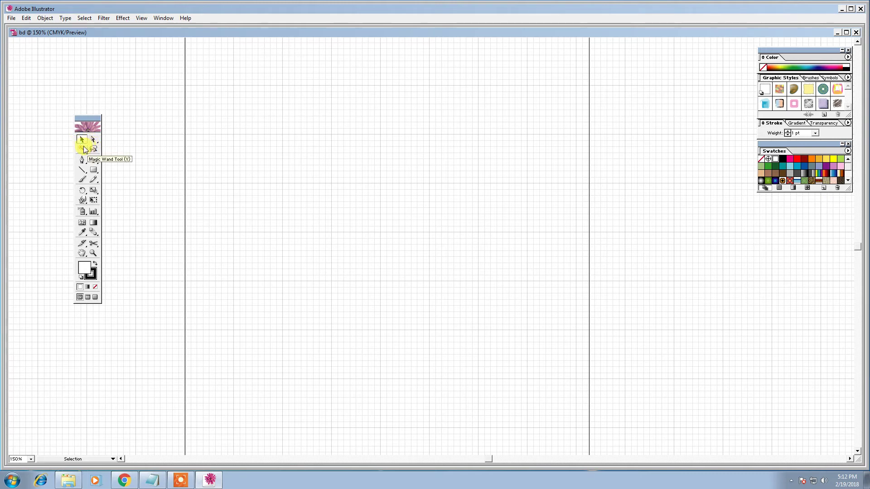
pyautogui.click(94, 171)
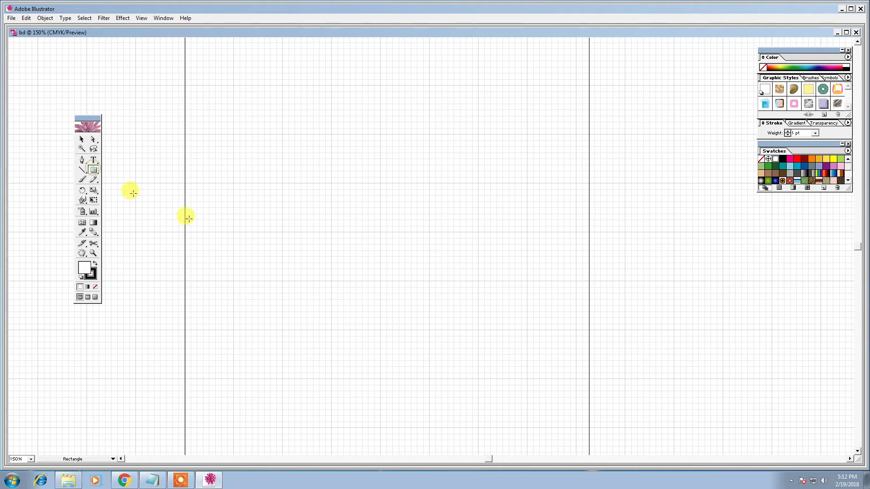
pyautogui.moveTo(293, 162); pyautogui.dragTo(488, 341)
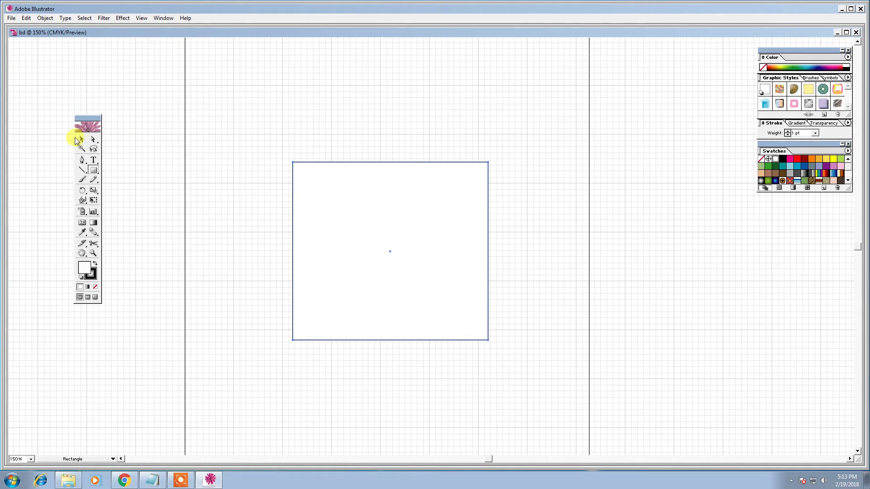
# Move the rectangle slightly up and enlarge it a little from its upper corner with the Selection tool.
pyautogui.click(81, 140)
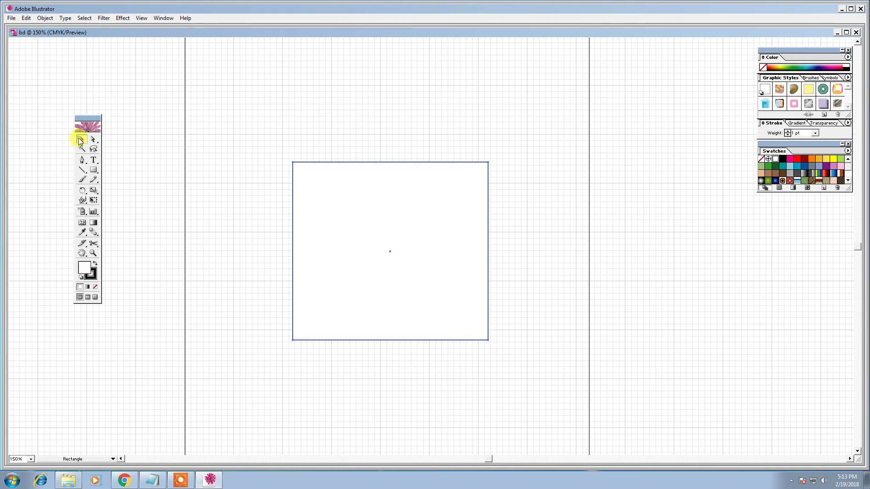
pyautogui.click(208, 192)
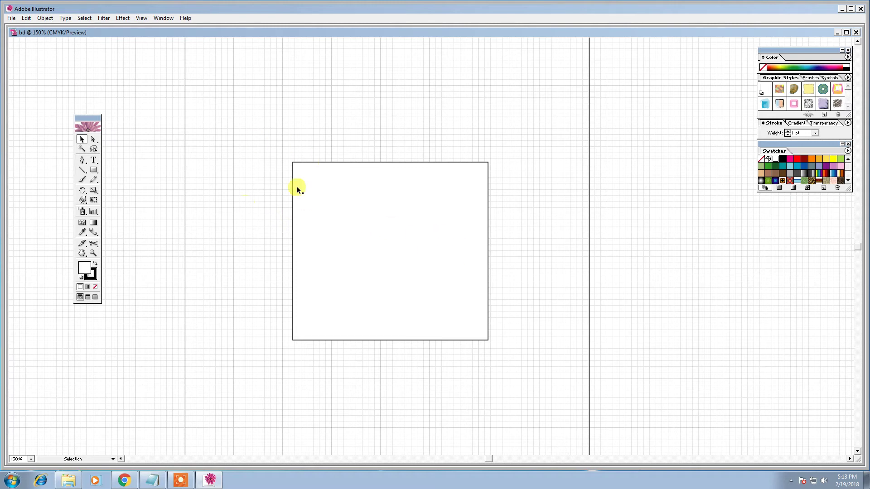
pyautogui.moveTo(412, 244); pyautogui.dragTo(337, 198)
pyautogui.moveTo(320, 192); pyautogui.dragTo(348, 286)
pyautogui.moveTo(348, 287); pyautogui.dragTo(380, 254)
pyautogui.moveTo(493, 142)
pyautogui.mouseDown()
pyautogui.moveTo(364, 228)
pyautogui.moveTo(365, 269)
pyautogui.moveTo(389, 229)
pyautogui.moveTo(503, 131)
pyautogui.mouseUp()
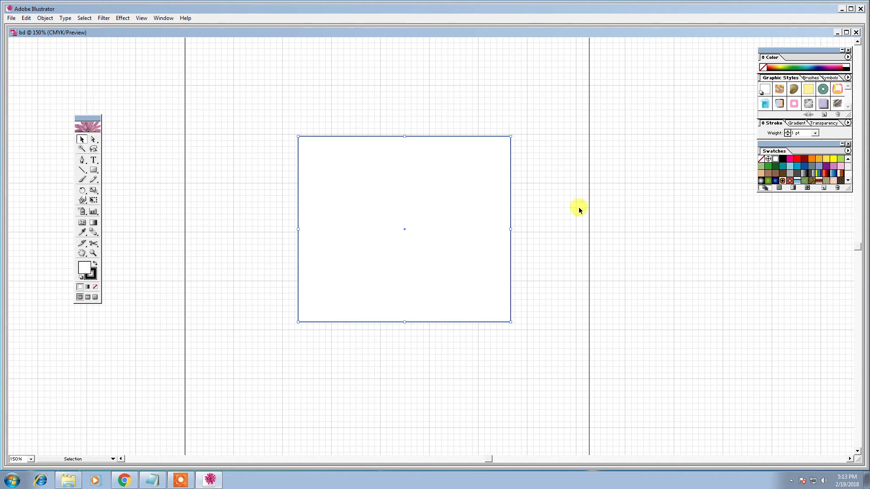
# Try several swatches on the rectangle and fill it with the periwinkle blue one.
pyautogui.click(790, 166)
pyautogui.click(804, 166)
pyautogui.click(804, 159)
pyautogui.click(819, 166)
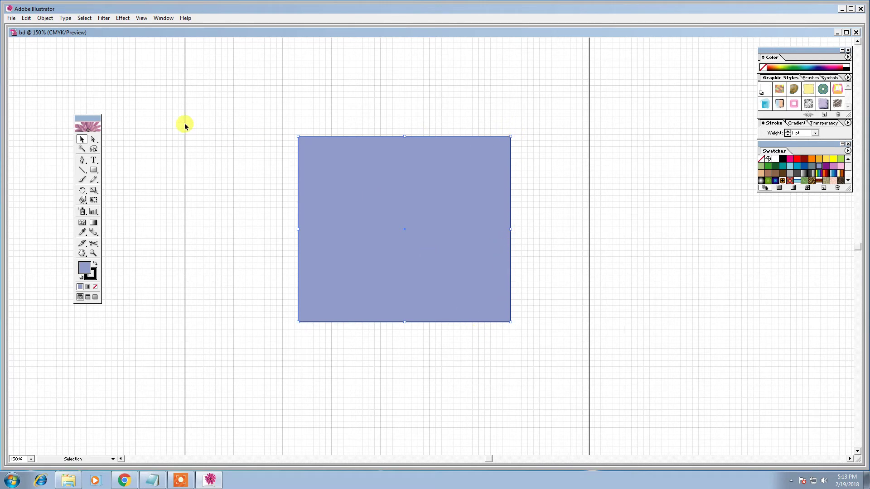
# Pull only the rectangle's upper-right corner point up and outward with the Direct Selection tool.
pyautogui.click(93, 139)
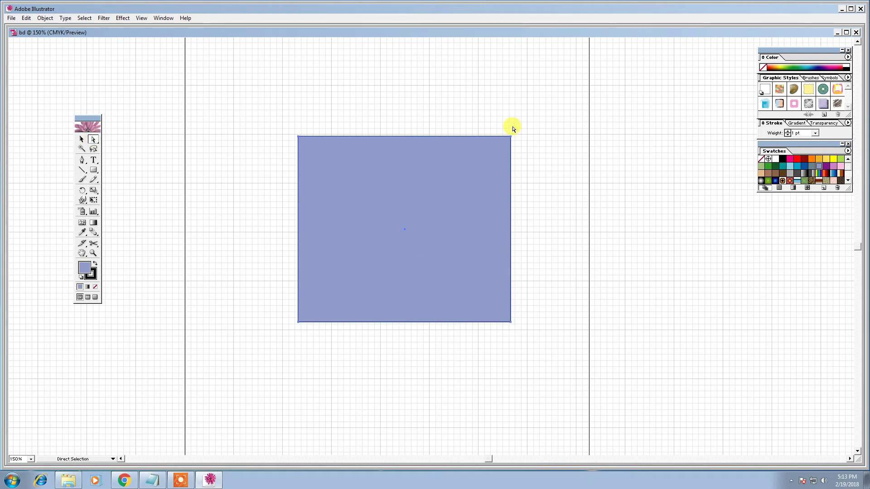
pyautogui.moveTo(496, 122); pyautogui.dragTo(549, 179)
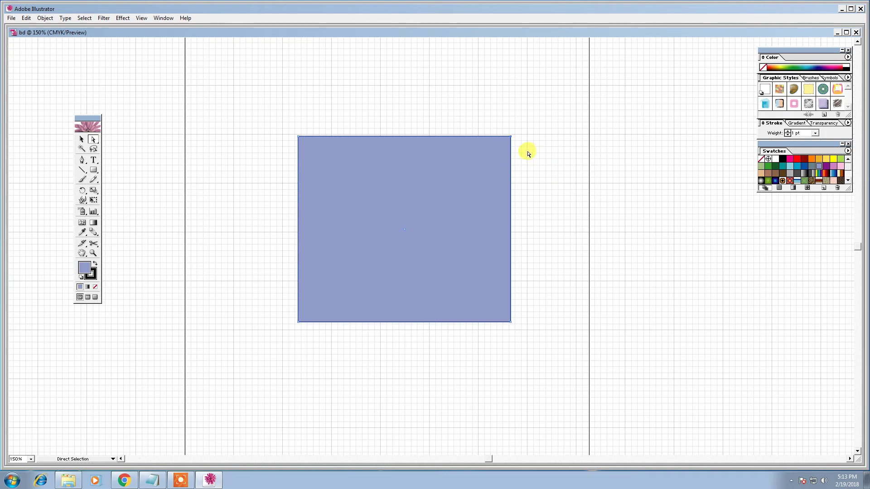
pyautogui.moveTo(511, 137); pyautogui.dragTo(526, 108)
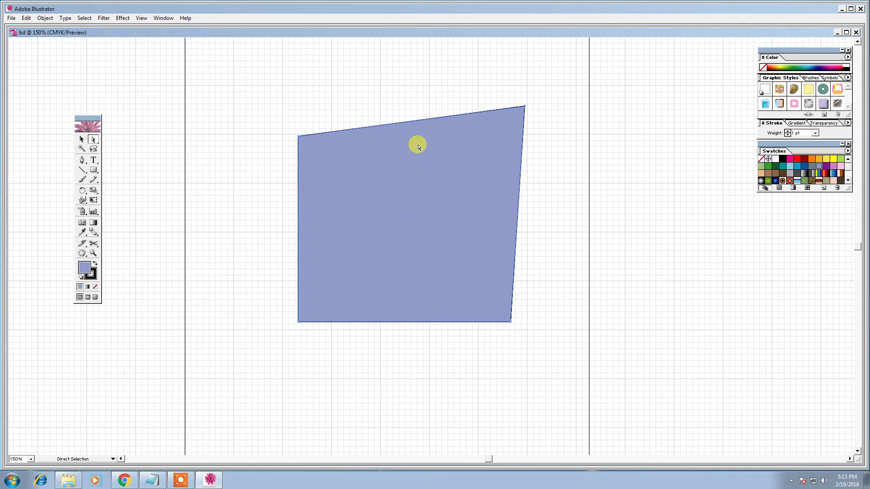
# Delete the shape's upper-right anchor point, then delete the rest of the shape.
pyautogui.moveTo(513, 87); pyautogui.dragTo(582, 156)
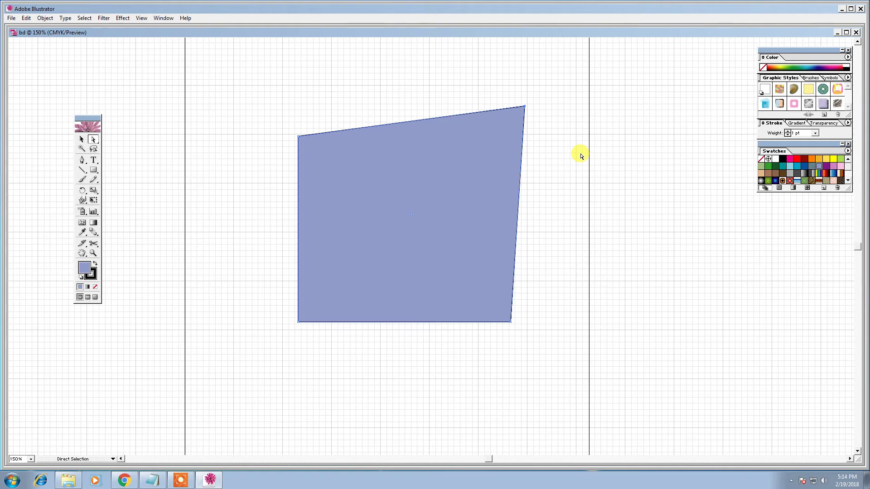
pyautogui.press('Delete')
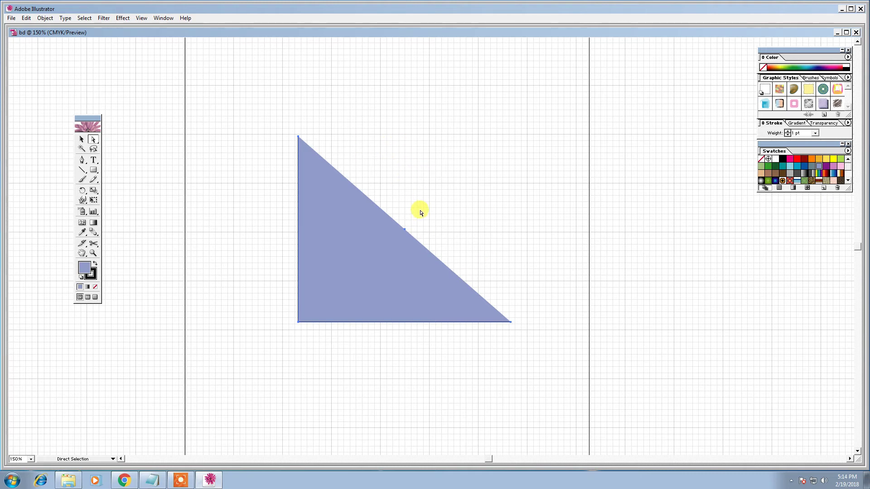
pyautogui.press('Delete')
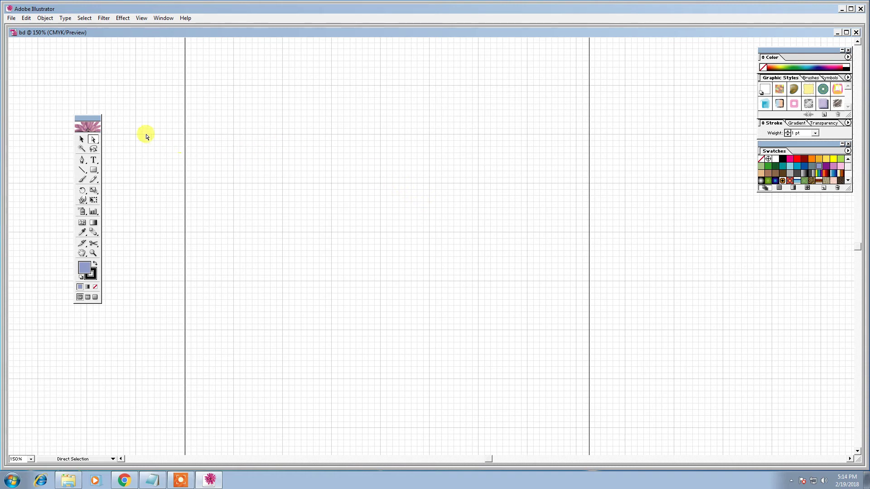
# Draw a row of small periwinkle rectangles of varying sizes across the artboard's upper part.
pyautogui.click(95, 170)
pyautogui.moveTo(228, 77); pyautogui.dragTo(248, 88)
pyautogui.moveTo(258, 76); pyautogui.dragTo(278, 90)
pyautogui.moveTo(294, 80); pyautogui.dragTo(322, 88)
pyautogui.moveTo(328, 76)
pyautogui.mouseDown()
pyautogui.moveTo(354, 91)
pyautogui.moveTo(383, 87)
pyautogui.mouseUp()
pyautogui.moveTo(392, 81)
pyautogui.mouseDown()
pyautogui.moveTo(426, 91)
pyautogui.moveTo(492, 81)
pyautogui.moveTo(515, 88)
pyautogui.mouseUp()
pyautogui.moveTo(522, 88); pyautogui.dragTo(531, 94)
# Fill the last small rectangle with red and draw a second row of small red rectangles below the first.
pyautogui.click(797, 159)
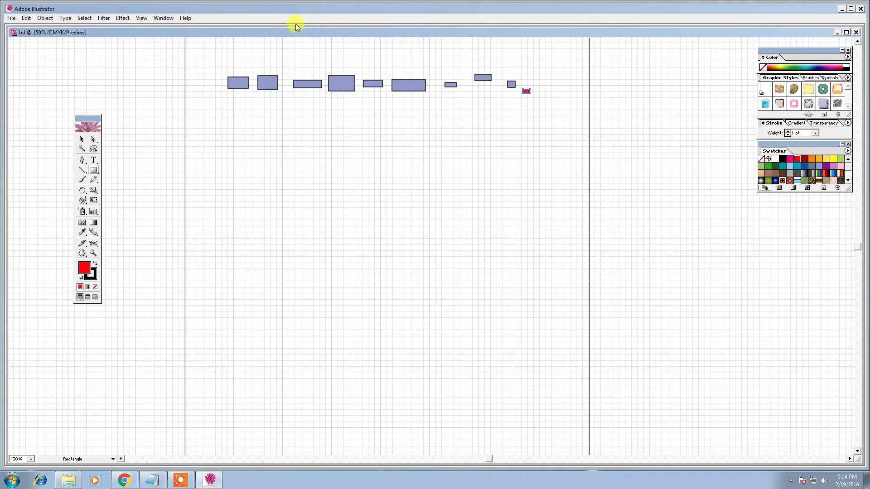
pyautogui.moveTo(225, 94); pyautogui.dragTo(298, 108)
pyautogui.moveTo(305, 104)
pyautogui.mouseDown()
pyautogui.moveTo(327, 115)
pyautogui.moveTo(364, 113)
pyautogui.mouseUp()
pyautogui.moveTo(372, 109); pyautogui.dragTo(418, 107)
pyautogui.moveTo(426, 103); pyautogui.dragTo(447, 107)
pyautogui.moveTo(493, 105); pyautogui.dragTo(494, 106)
pyautogui.moveTo(504, 109); pyautogui.dragTo(530, 116)
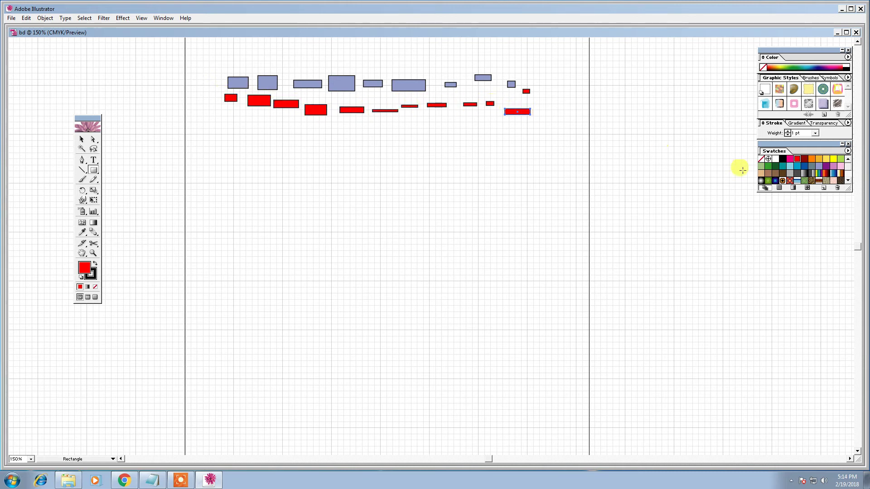
# Fill the last red rectangle with green and draw further rows of small green rectangles beneath the red ones.
pyautogui.click(768, 166)
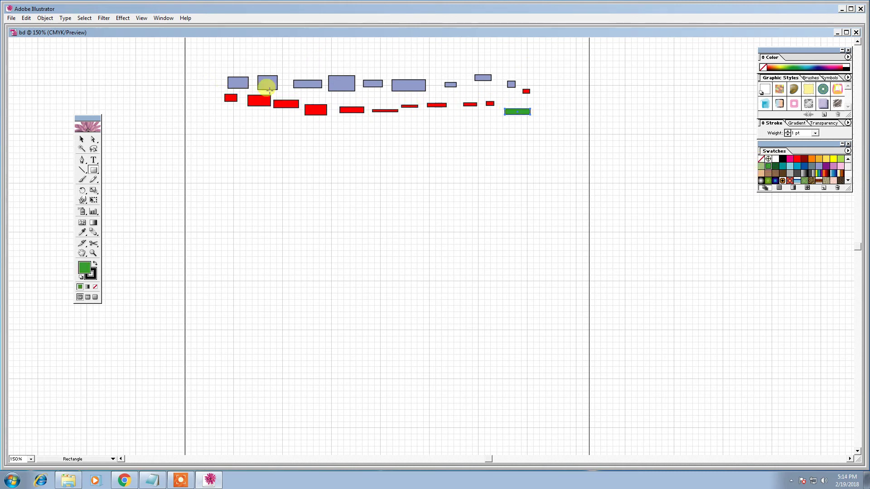
pyautogui.moveTo(216, 105); pyautogui.dragTo(232, 115)
pyautogui.moveTo(240, 115); pyautogui.dragTo(267, 121)
pyautogui.moveTo(274, 119); pyautogui.dragTo(303, 127)
pyautogui.moveTo(317, 125); pyautogui.dragTo(338, 135)
pyautogui.moveTo(355, 128)
pyautogui.mouseDown()
pyautogui.moveTo(390, 141)
pyautogui.moveTo(455, 142)
pyautogui.mouseUp()
pyautogui.moveTo(462, 112); pyautogui.dragTo(494, 136)
pyautogui.moveTo(509, 127); pyautogui.dragTo(536, 136)
pyautogui.moveTo(537, 130); pyautogui.dragTo(547, 141)
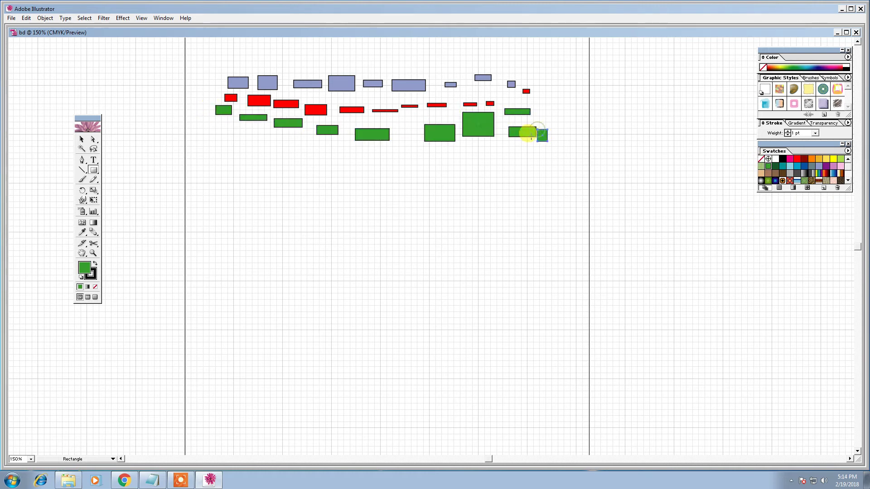
pyautogui.moveTo(223, 126); pyautogui.dragTo(288, 145)
pyautogui.moveTo(302, 146)
pyautogui.mouseDown()
pyautogui.moveTo(336, 158)
pyautogui.moveTo(359, 148)
pyautogui.moveTo(408, 154)
pyautogui.moveTo(424, 137)
pyautogui.mouseUp()
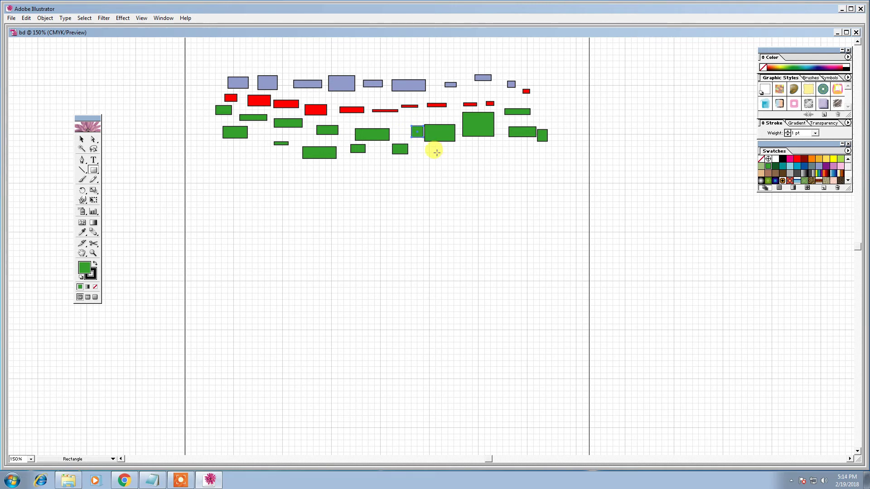
pyautogui.moveTo(429, 152)
pyautogui.mouseDown()
pyautogui.moveTo(454, 160)
pyautogui.moveTo(478, 150)
pyautogui.mouseUp()
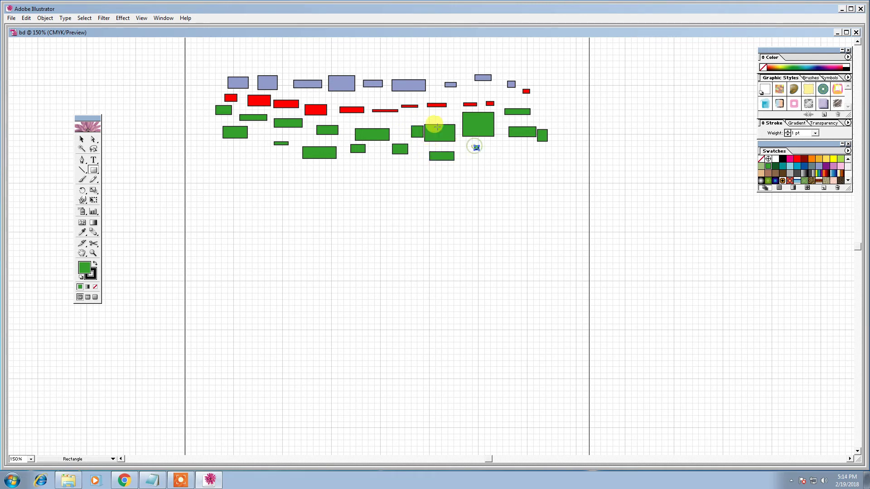
# Select all the rectangles with the Selection tool, duplicate them several times down the artboard with overlaps, and deselect.
pyautogui.click(83, 139)
pyautogui.click(229, 213)
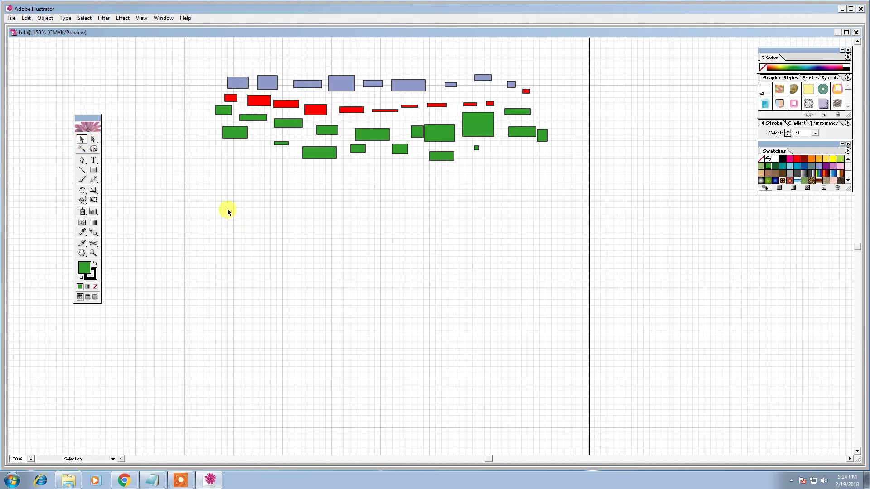
pyautogui.moveTo(200, 50); pyautogui.dragTo(597, 271)
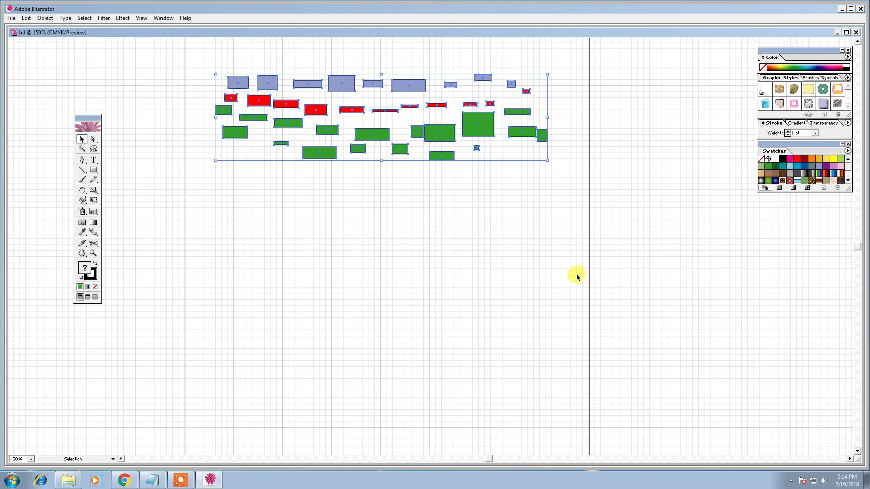
pyautogui.moveTo(190, 45); pyautogui.dragTo(606, 251)
pyautogui.moveTo(488, 130); pyautogui.dragTo(479, 306)
pyautogui.moveTo(479, 306); pyautogui.dragTo(490, 249)
pyautogui.click(592, 234)
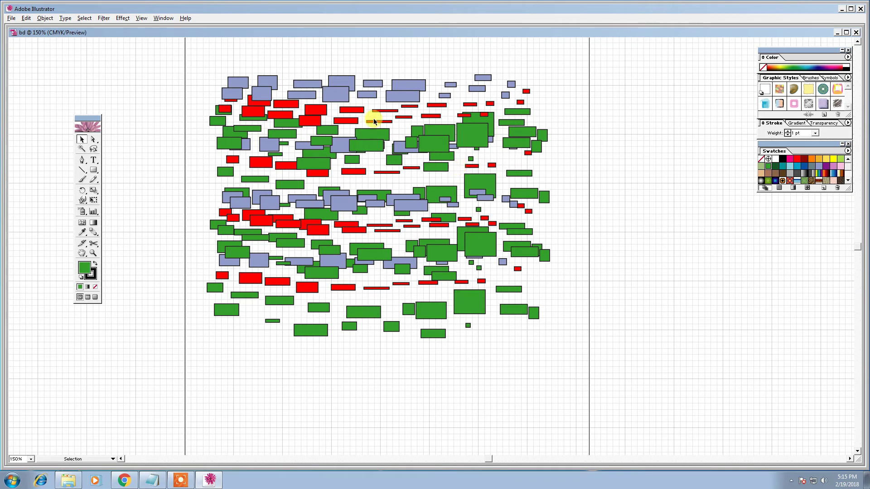
# Select all the red rectangles at once with the Magic Wand tool and fill them with light blue.
pyautogui.click(289, 106)
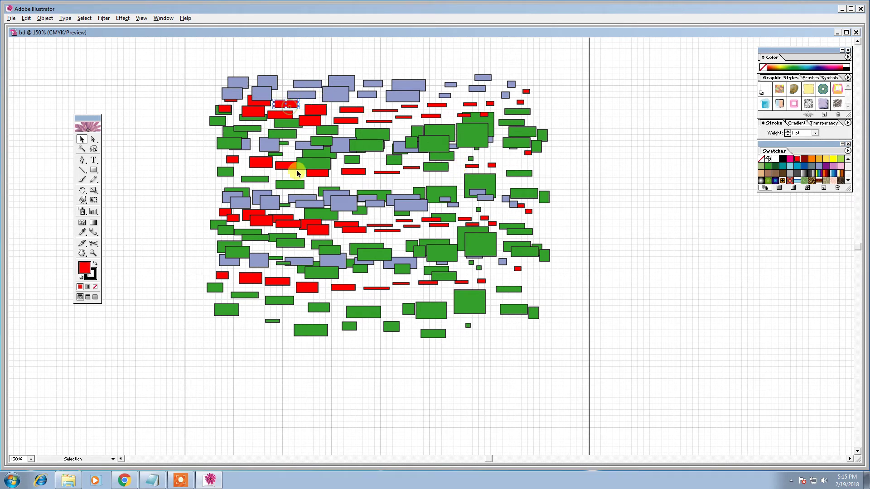
pyautogui.click(179, 157)
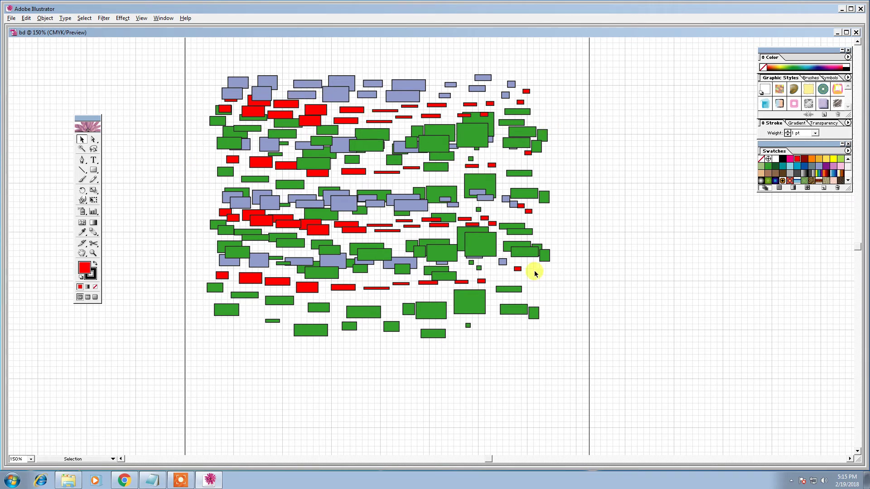
pyautogui.click(83, 153)
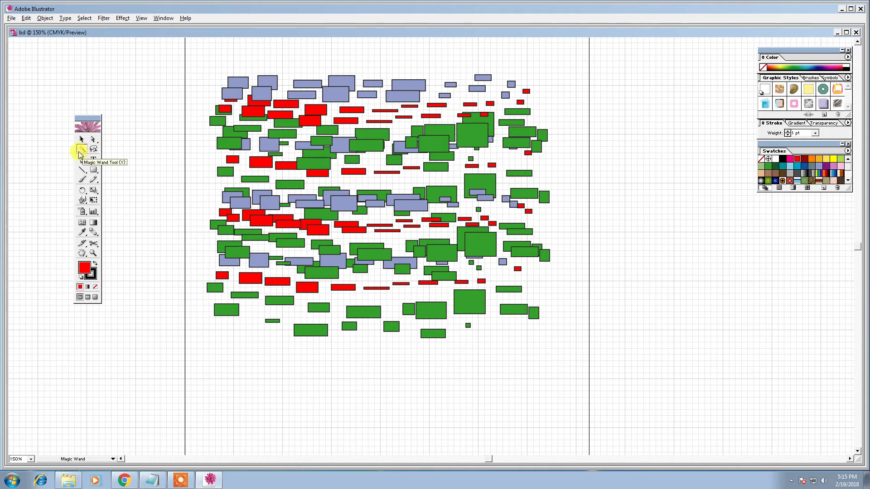
pyautogui.click(286, 105)
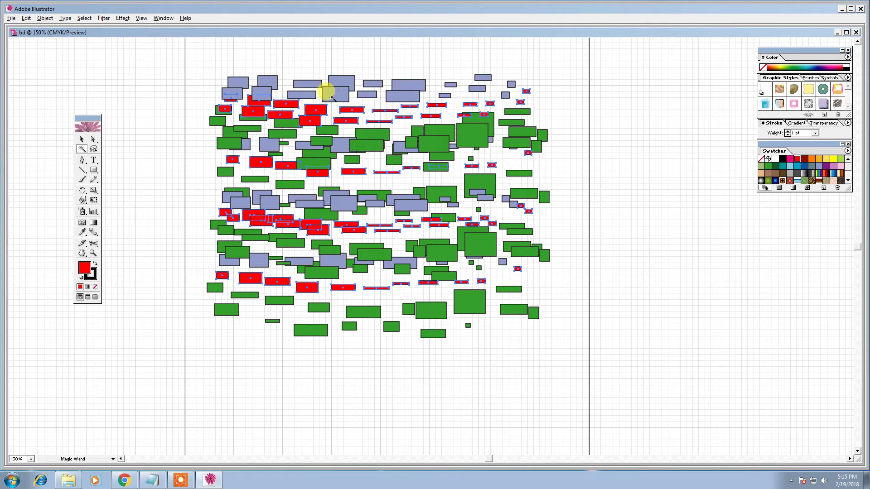
pyautogui.click(791, 168)
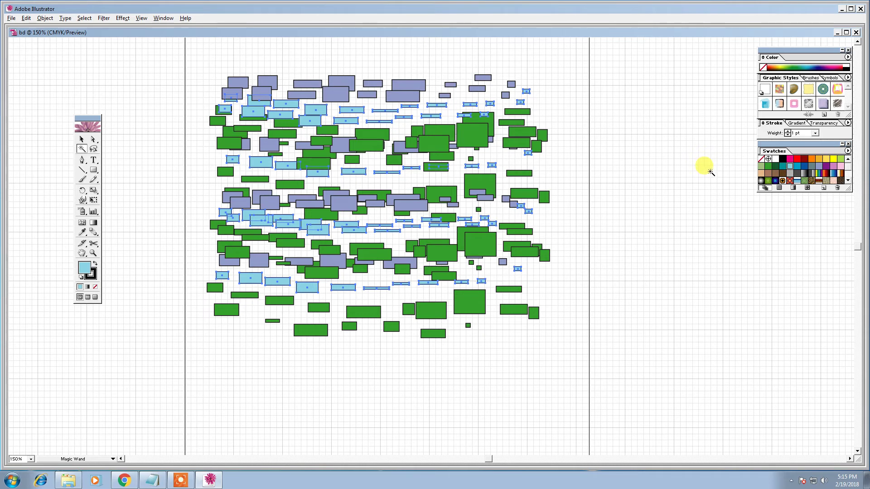
# Delete the selected light blue rectangles and undo the deletion.
pyautogui.press('Delete')
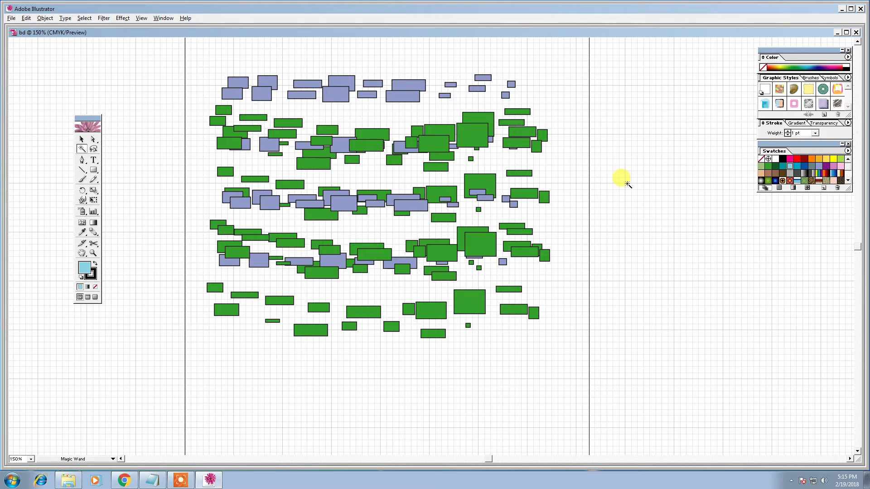
pyautogui.hotkey('ctrl', 'z')
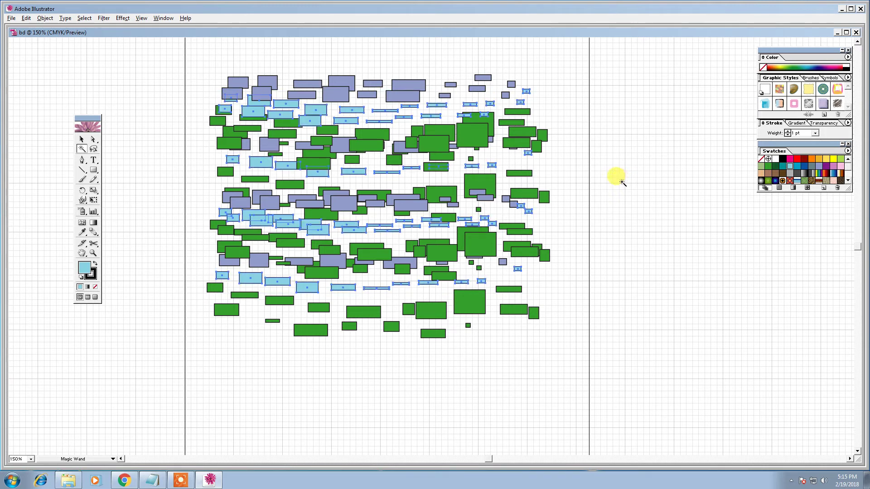
# Lasso the upper-left group of rectangles and fill it with magenta, then lasso the upper-middle group and fill it with red.
pyautogui.click(94, 151)
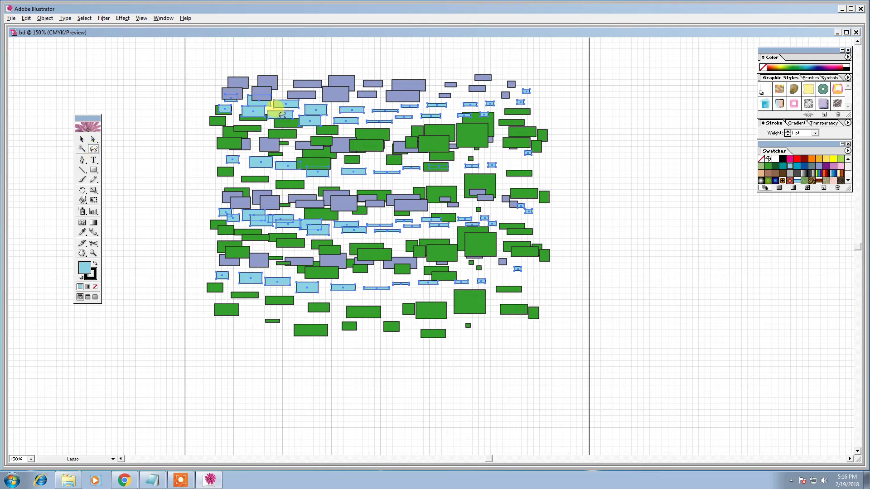
pyautogui.moveTo(275, 66)
pyautogui.mouseDown()
pyautogui.moveTo(208, 96)
pyautogui.moveTo(324, 217)
pyautogui.moveTo(328, 61)
pyautogui.moveTo(279, 65)
pyautogui.mouseUp()
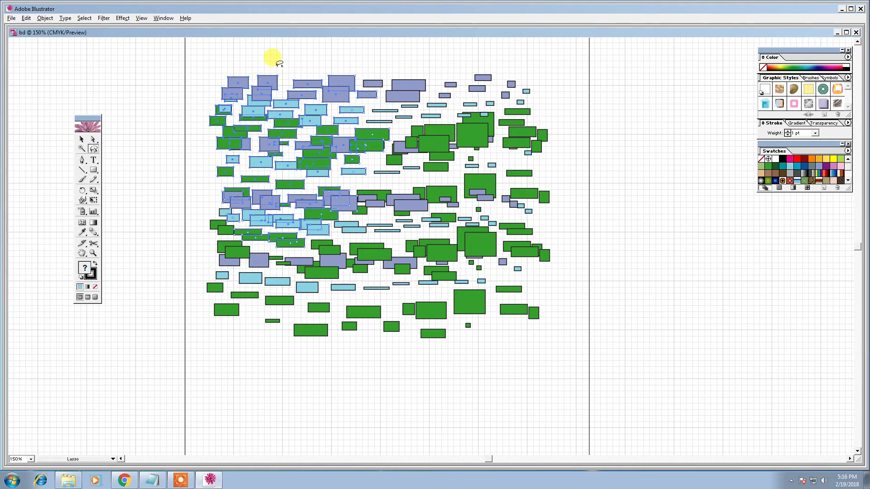
pyautogui.click(790, 160)
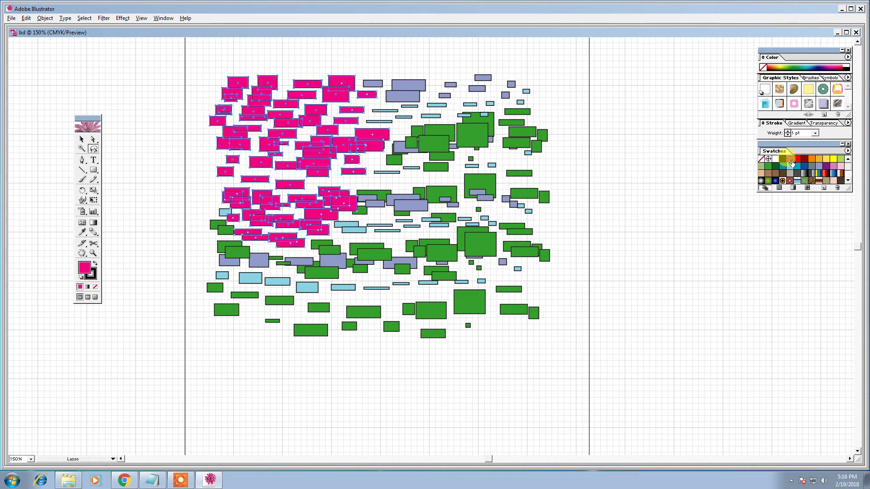
pyautogui.moveTo(435, 67)
pyautogui.mouseDown()
pyautogui.moveTo(395, 66)
pyautogui.moveTo(338, 107)
pyautogui.moveTo(378, 181)
pyautogui.moveTo(478, 167)
pyautogui.moveTo(499, 101)
pyautogui.moveTo(482, 72)
pyautogui.moveTo(415, 60)
pyautogui.mouseUp()
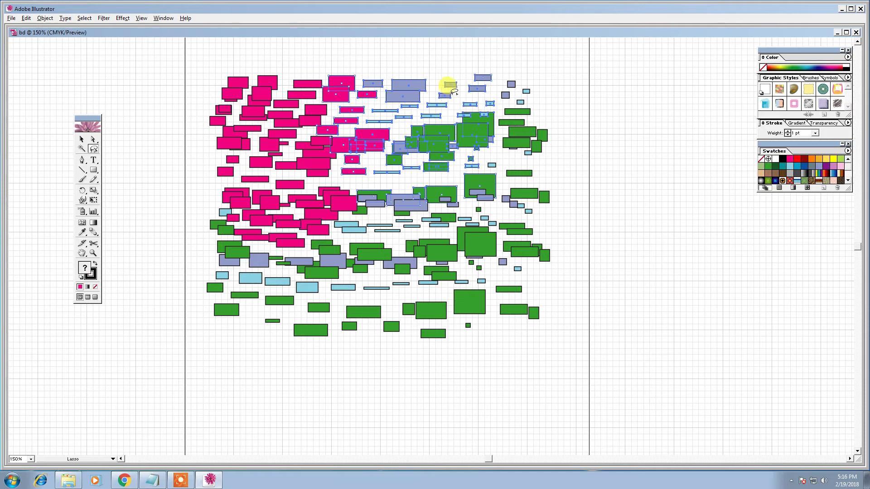
pyautogui.click(797, 160)
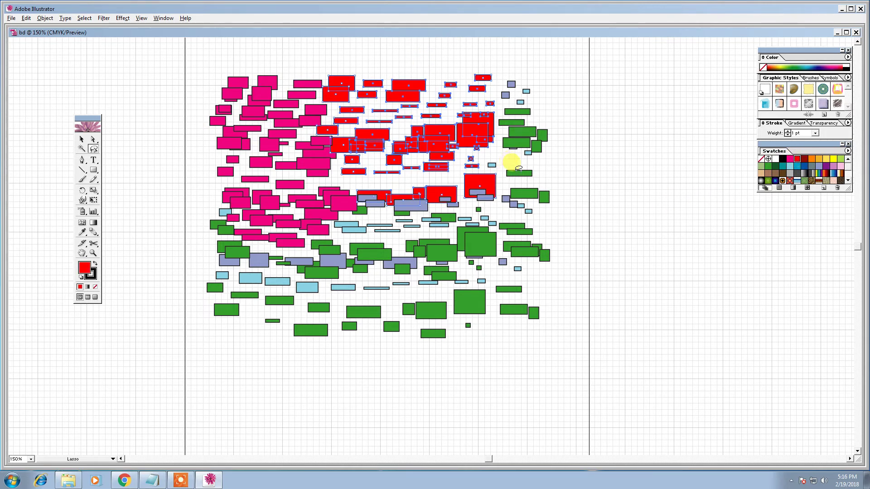
# Delete the lassoed points of the red rectangles and undo the deletion.
pyautogui.press('Delete')
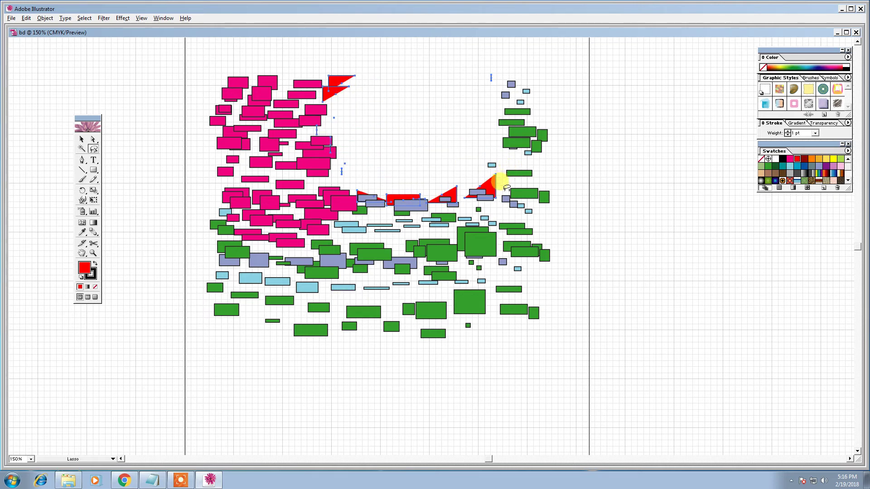
pyautogui.press('v')
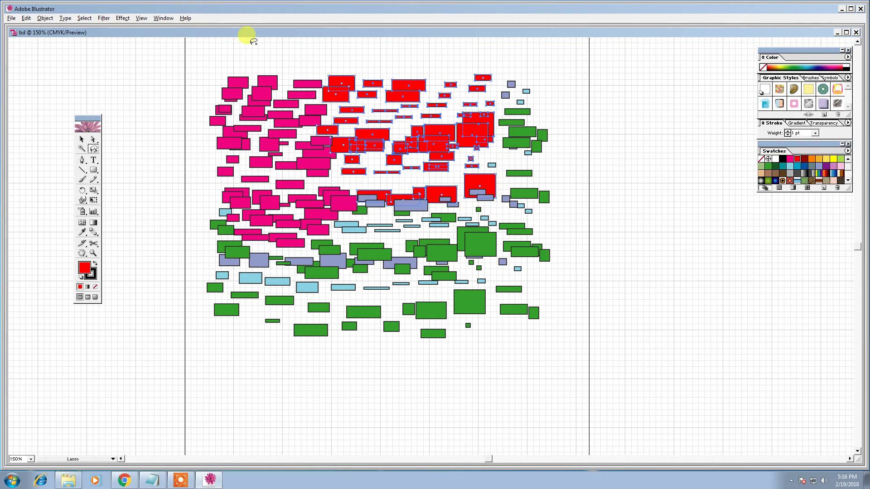
# Deselect the red rectangles, select every shape in the document and delete them all to empty the artboard.
pyautogui.click(81, 140)
pyautogui.click(703, 270)
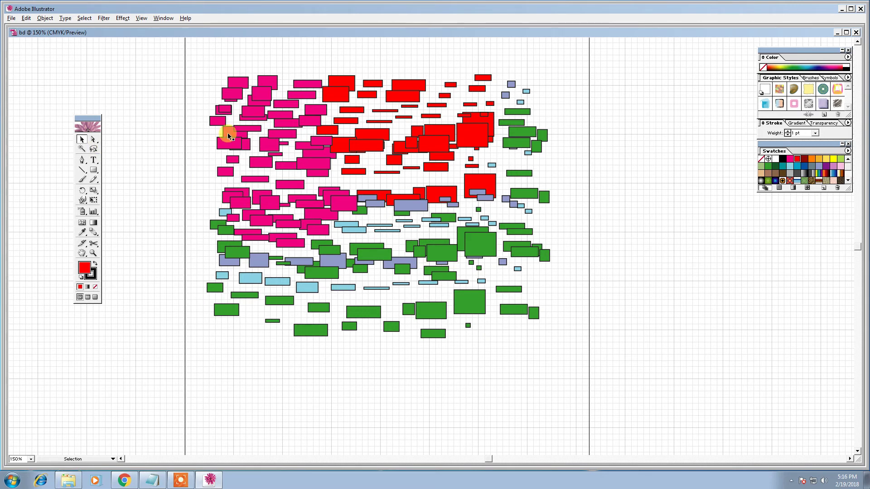
pyautogui.hotkey('ctrl', 'a')
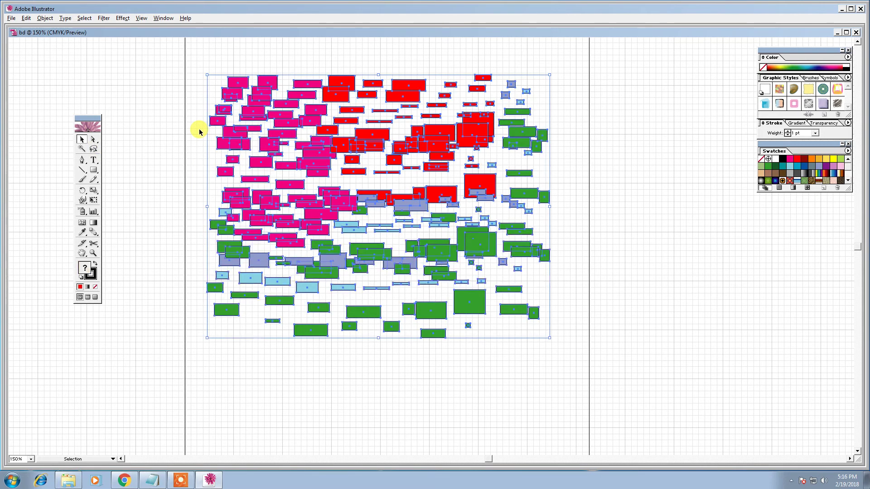
pyautogui.press('Delete')
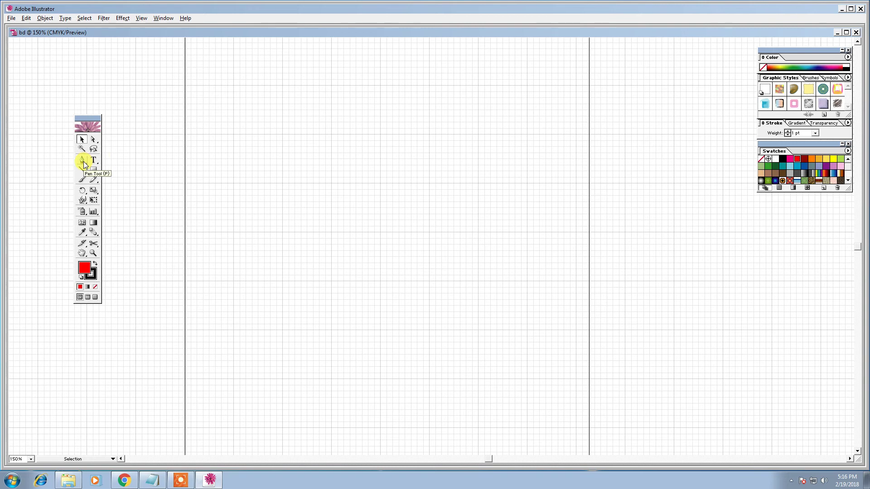
# Detach the Pen tool group as a floating palette, zoom in to 300% and activate the Pen tool.
pyautogui.moveTo(84, 165); pyautogui.dragTo(172, 129)
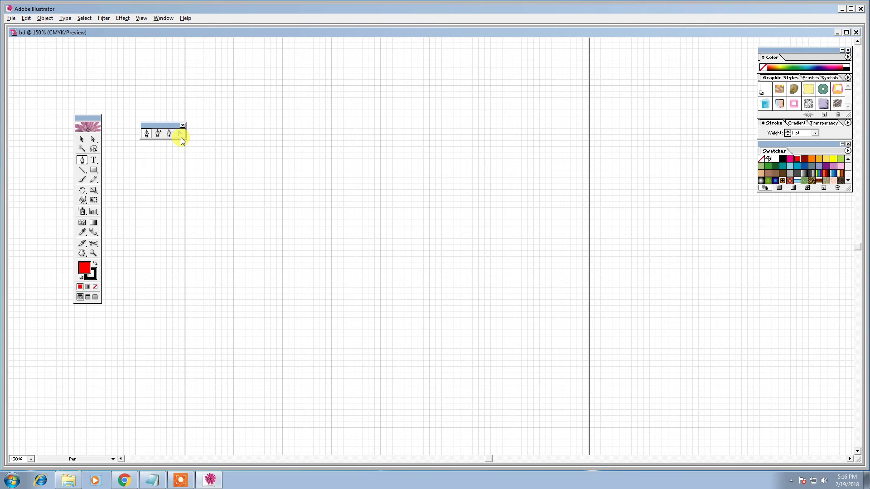
pyautogui.hotkey('ctrl', '=')
pyautogui.hotkey('ctrl', '=')
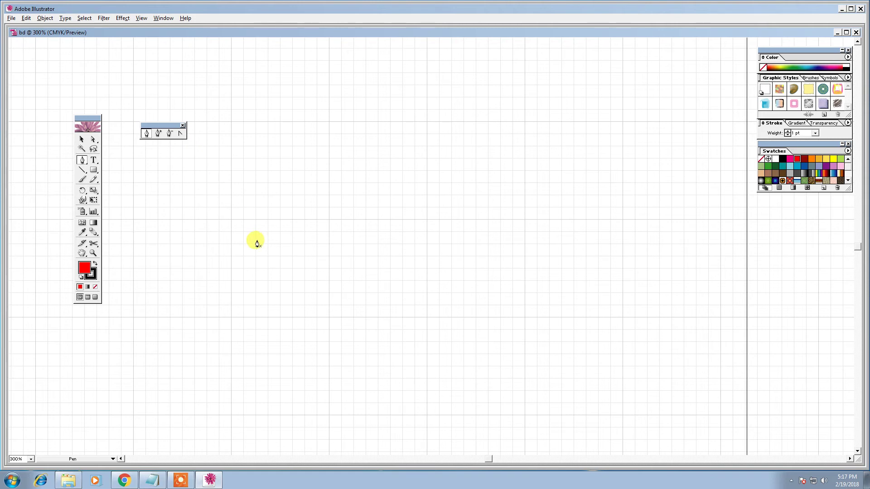
pyautogui.click(145, 135)
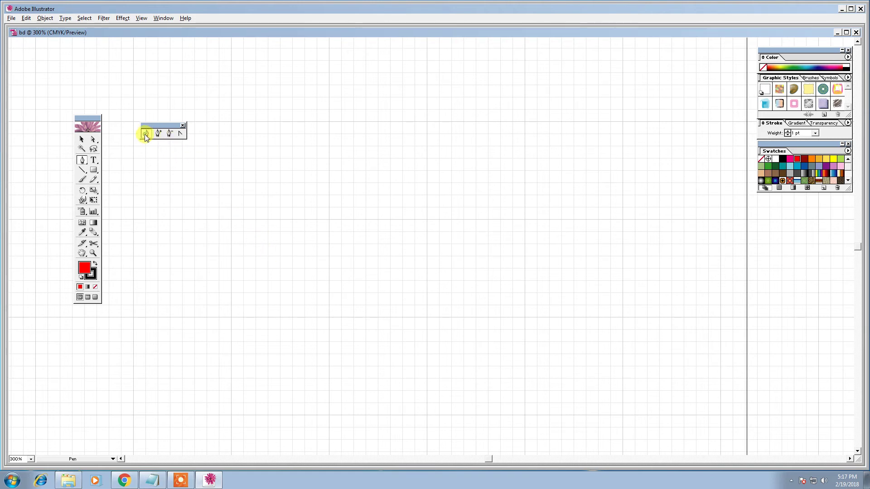
# Draw a downward-bowed practice curve with the Pen tool, set the fill to none and delete the curve.
pyautogui.click(191, 317)
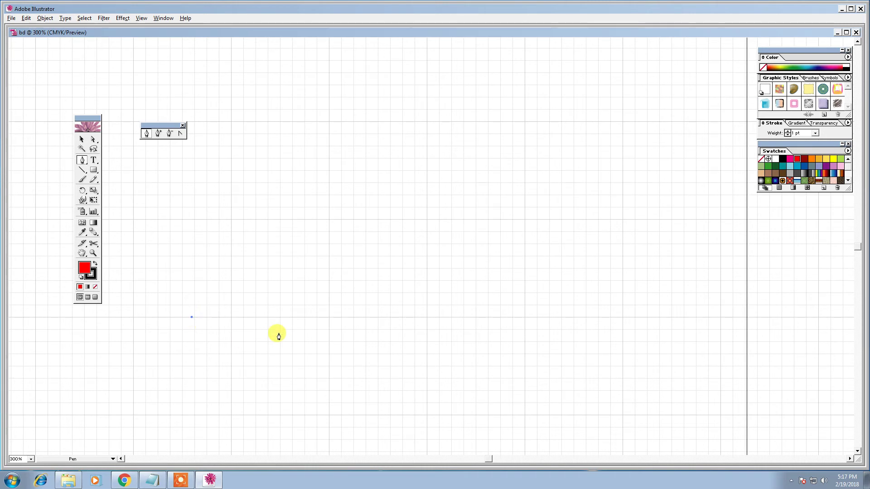
pyautogui.moveTo(526, 316); pyautogui.dragTo(705, 89)
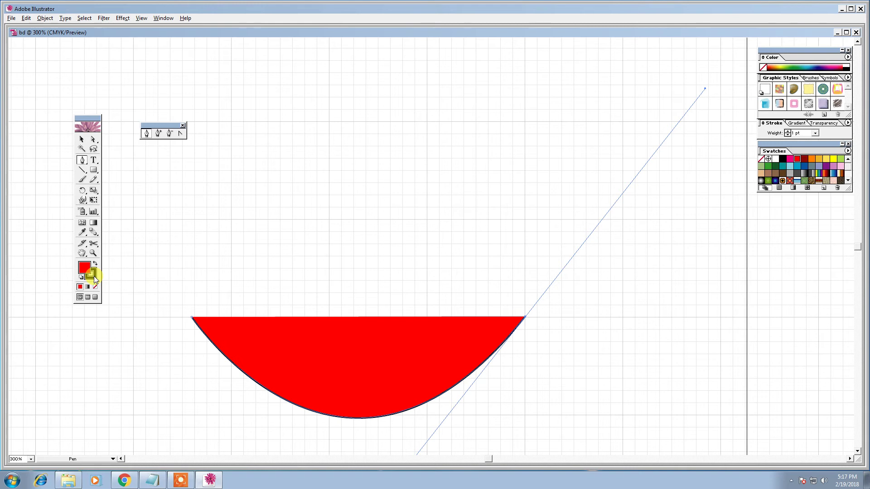
pyautogui.click(94, 277)
pyautogui.click(96, 286)
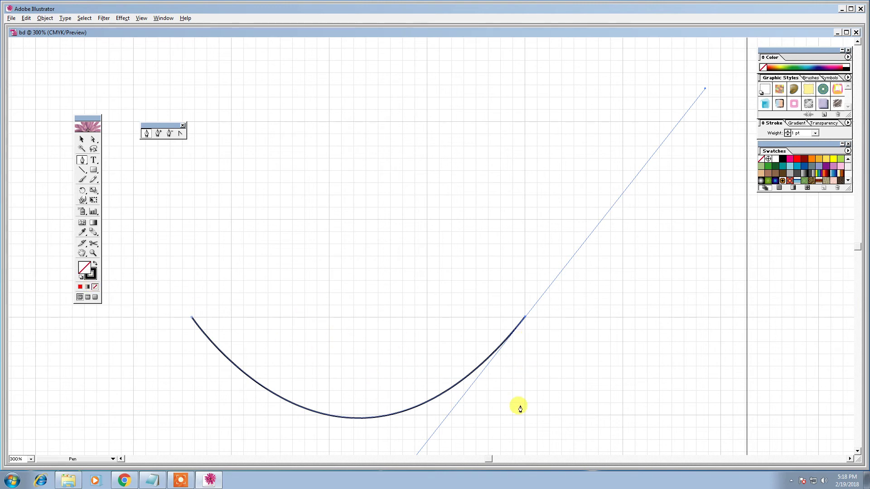
pyautogui.press('Delete')
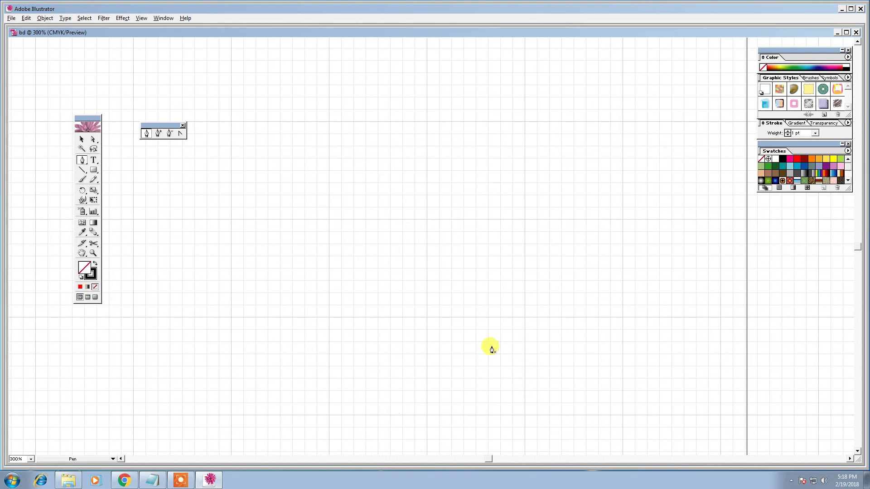
# Draw a closed, unfilled, downward-bowed crescent with the Pen tool, retracting the handle at its right tip before curving back, and deselect it.
pyautogui.click(149, 317)
pyautogui.moveTo(533, 317)
pyautogui.mouseDown()
pyautogui.moveTo(744, 195)
pyautogui.moveTo(711, 140)
pyautogui.moveTo(736, 120)
pyautogui.mouseUp()
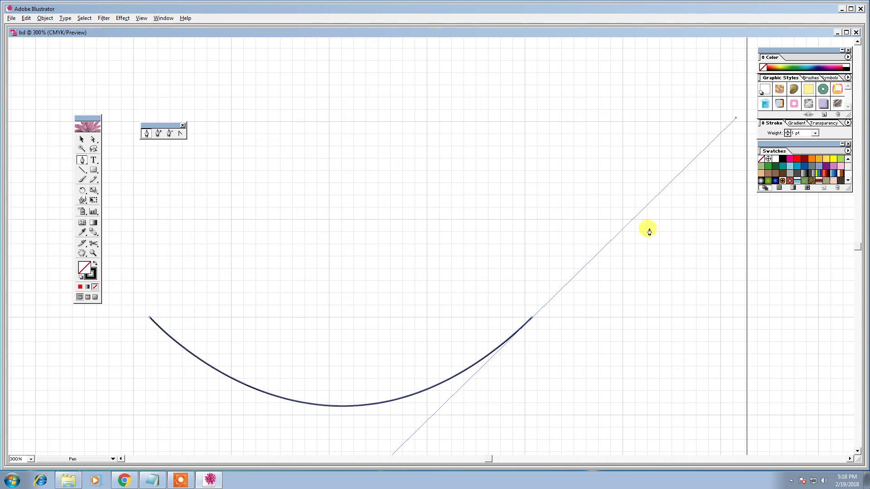
pyautogui.click(532, 320)
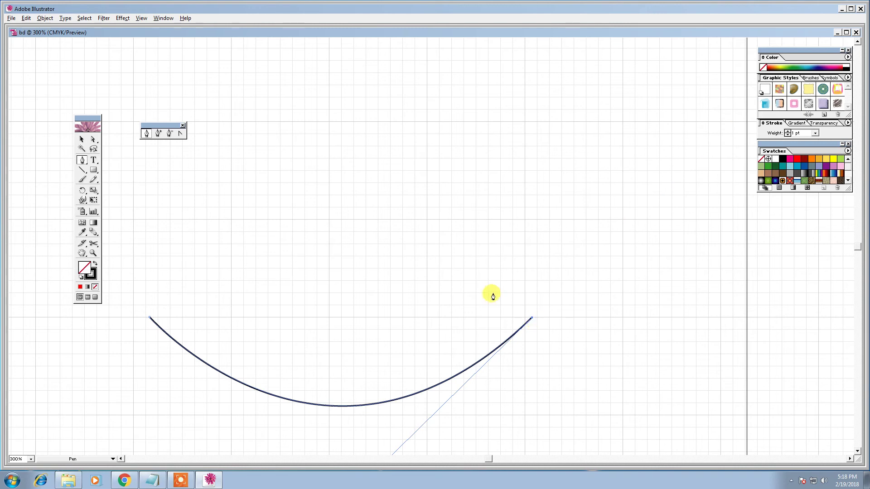
pyautogui.moveTo(150, 320); pyautogui.dragTo(62, 164)
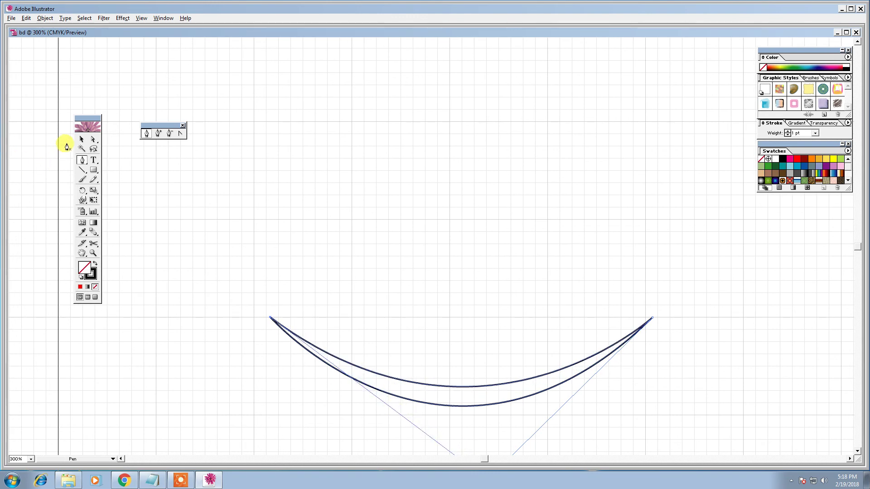
pyautogui.click(81, 140)
pyautogui.click(437, 319)
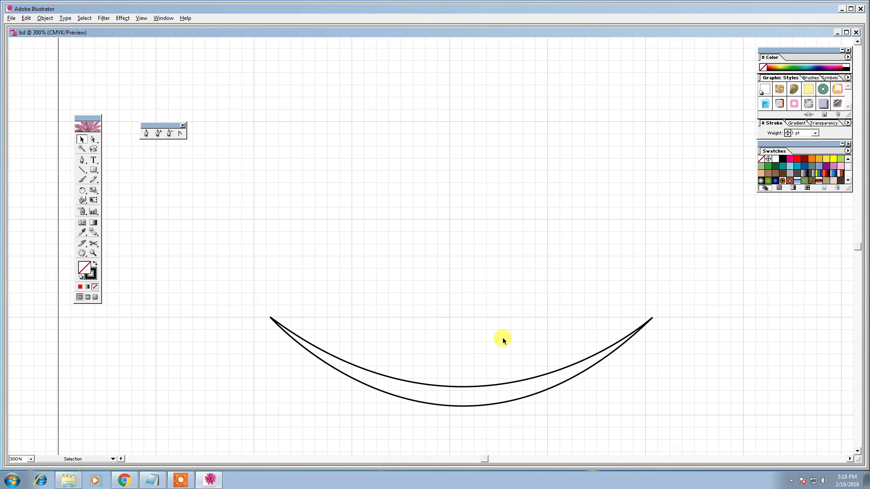
# Detach the shape tool group as a floating palette and draw a tall, narrow ellipse above the crescent.
pyautogui.press('space')
pyautogui.moveTo(524, 335); pyautogui.dragTo(500, 249)
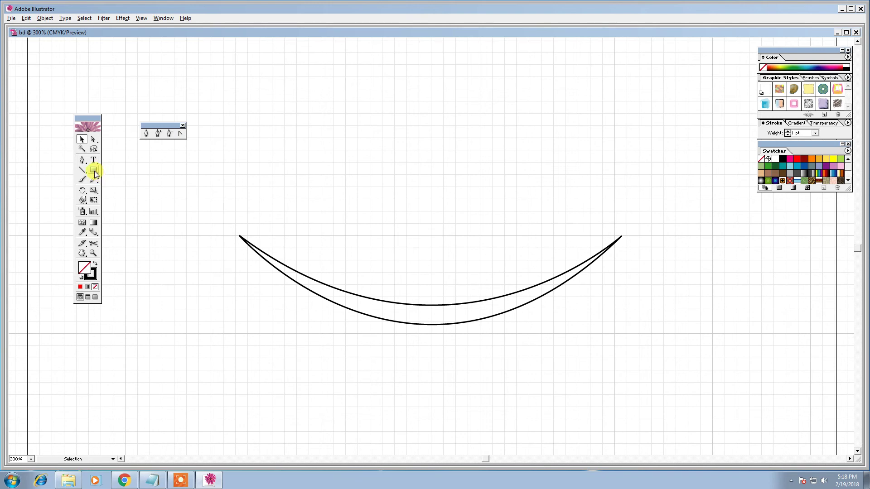
pyautogui.moveTo(95, 175); pyautogui.dragTo(122, 172)
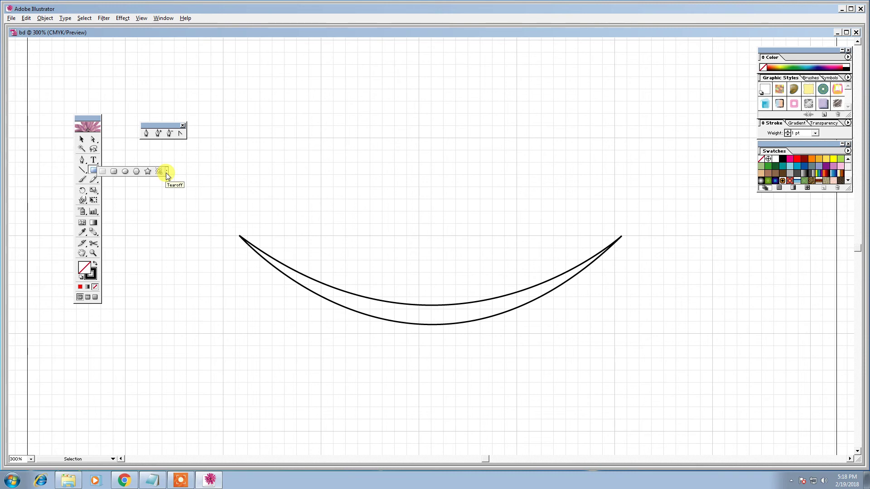
pyautogui.moveTo(168, 176); pyautogui.dragTo(244, 135)
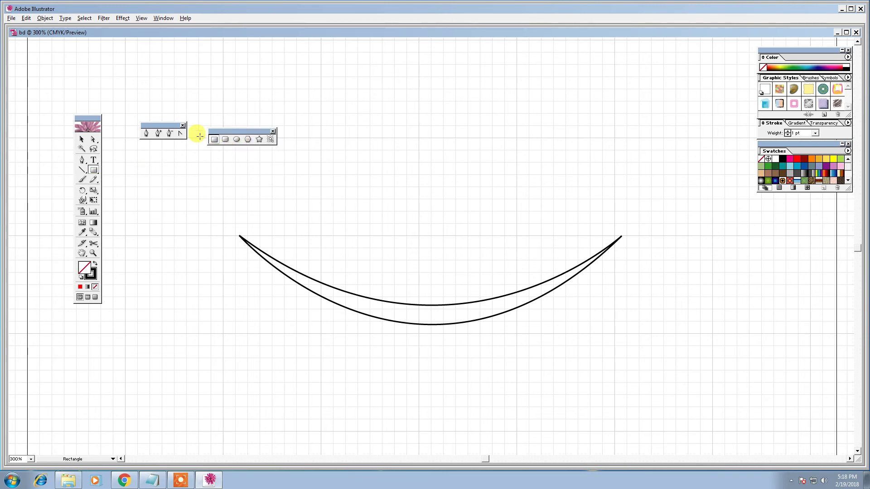
pyautogui.click(238, 141)
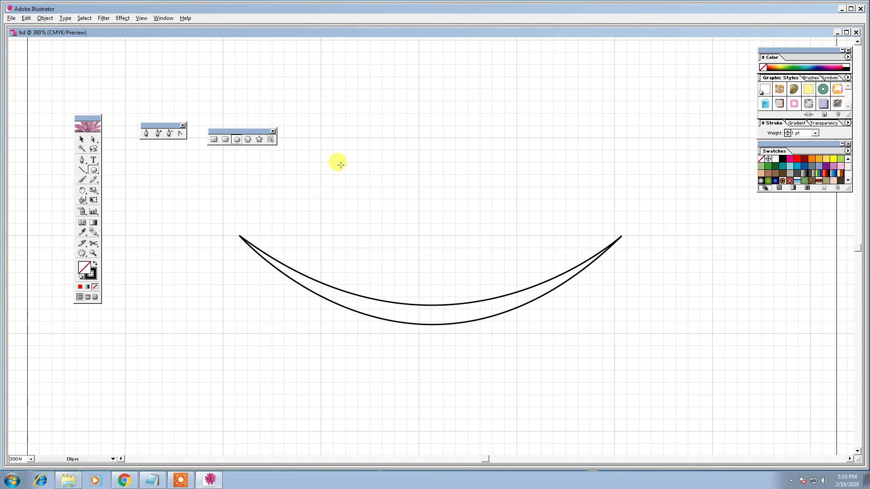
pyautogui.moveTo(418, 143); pyautogui.dragTo(414, 253)
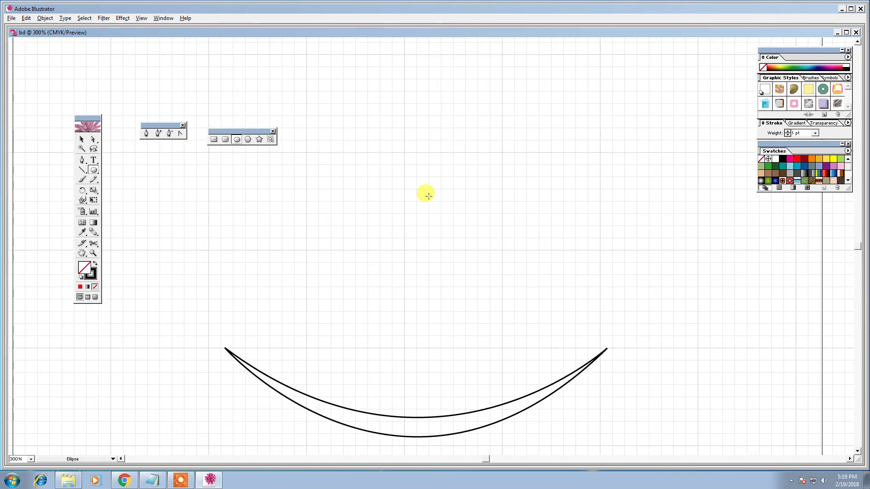
pyautogui.moveTo(379, 132); pyautogui.dragTo(406, 242)
# Stand the ellipse on the left part of the crescent's upper edge, duplicate it to the right part and nudge the copy slightly left.
pyautogui.click(83, 138)
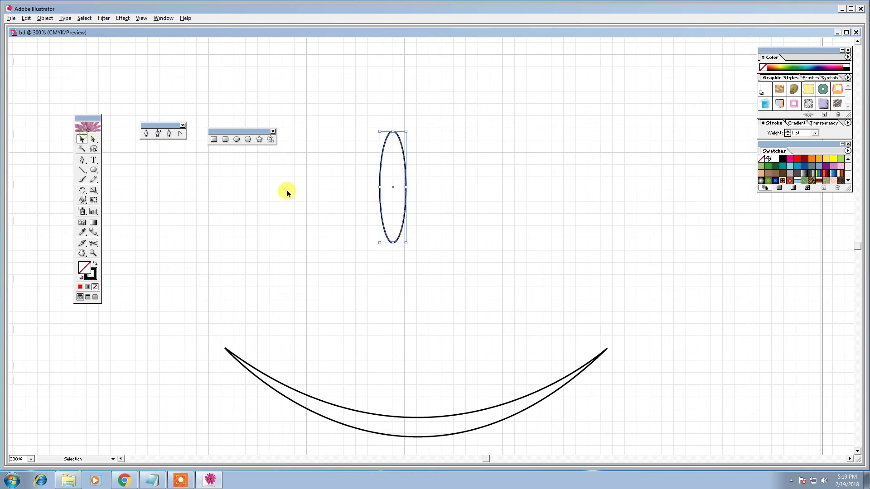
pyautogui.moveTo(403, 150); pyautogui.dragTo(309, 298)
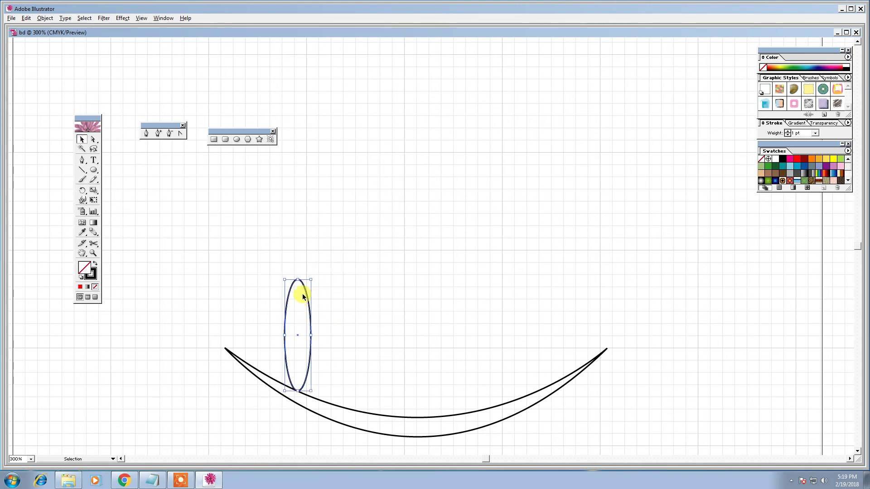
pyautogui.moveTo(304, 293); pyautogui.dragTo(546, 307)
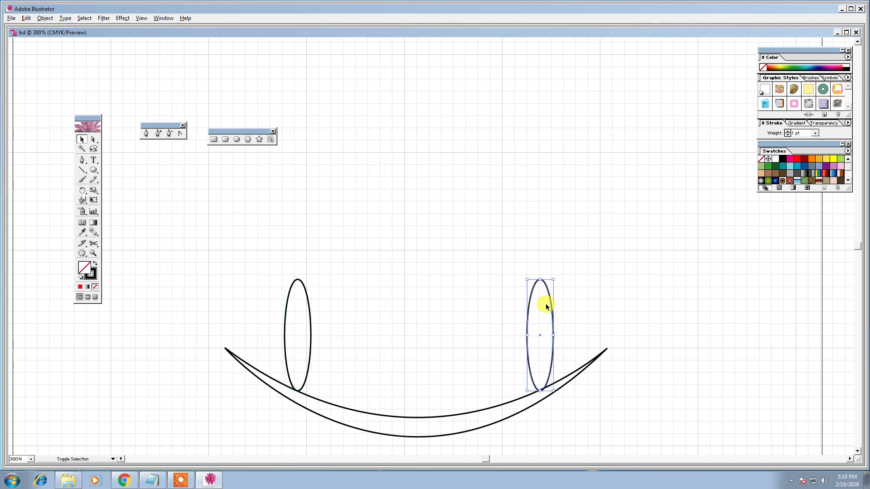
pyautogui.click(460, 249)
pyautogui.moveTo(564, 253); pyautogui.dragTo(497, 283)
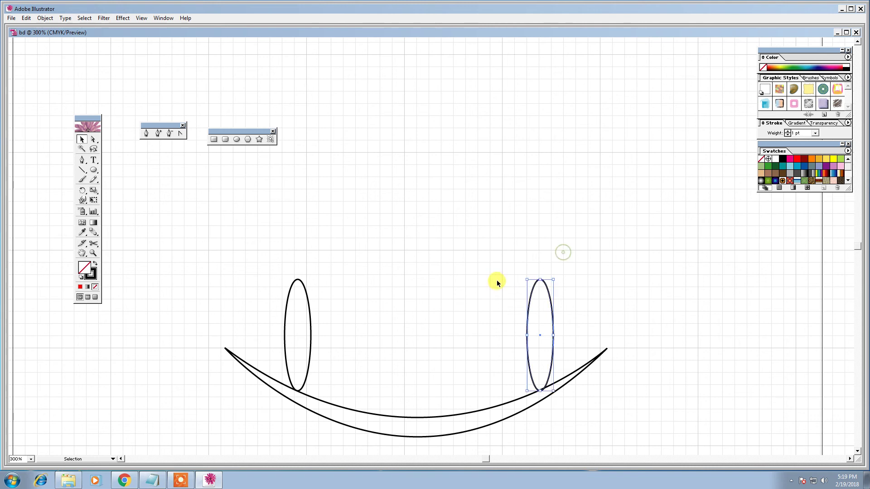
pyautogui.press('Left')
pyautogui.press('Left')
pyautogui.click(505, 260)
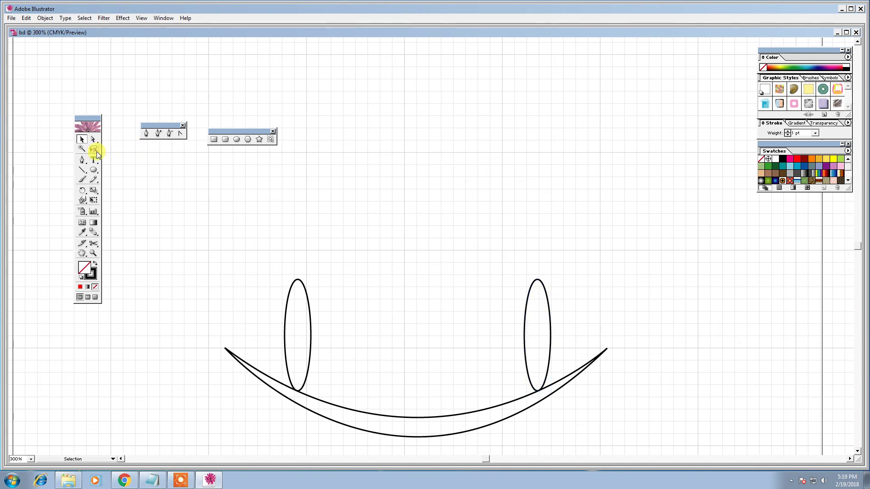
# Draw an upward-arching Pen curve from the left ellipse's top to the right ellipse's top and retract the end point's outgoing handle.
pyautogui.click(81, 161)
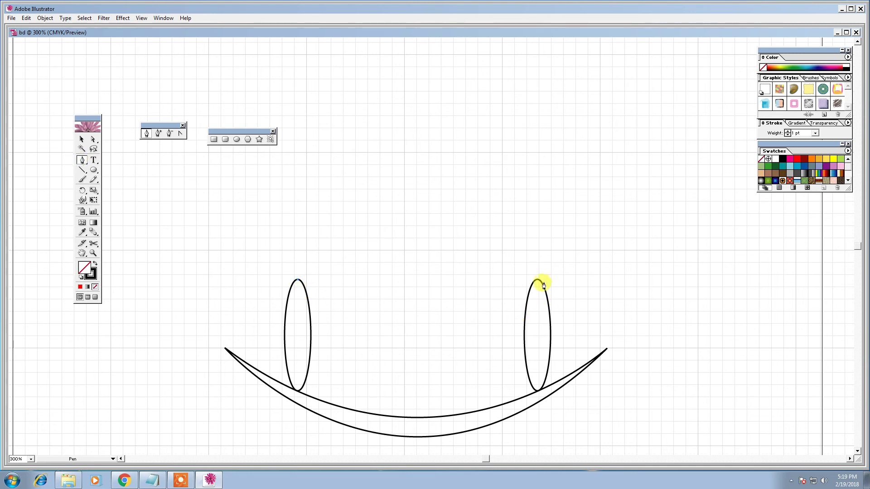
pyautogui.moveTo(537, 283); pyautogui.dragTo(470, 218)
pyautogui.hotkey('ctrl', '=')
pyautogui.hotkey('ctrl', '=')
pyautogui.hotkey('ctrl', '=')
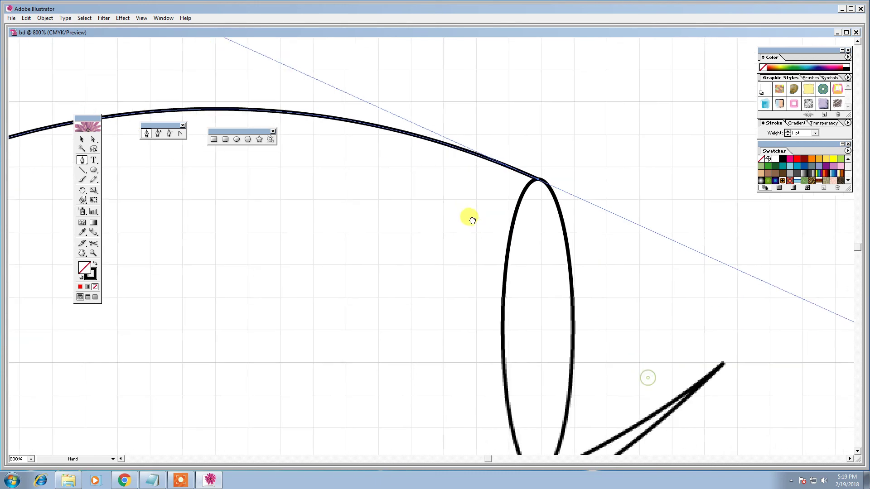
pyautogui.click(537, 180)
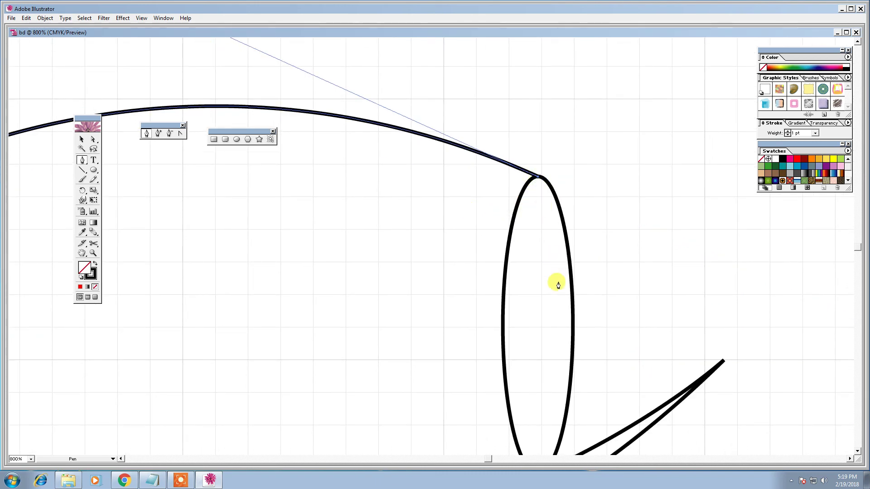
# Continue the path to the right ellipse's bottom with a curve following its left edge, and retract the outgoing handle.
pyautogui.moveTo(524, 331); pyautogui.dragTo(523, 226)
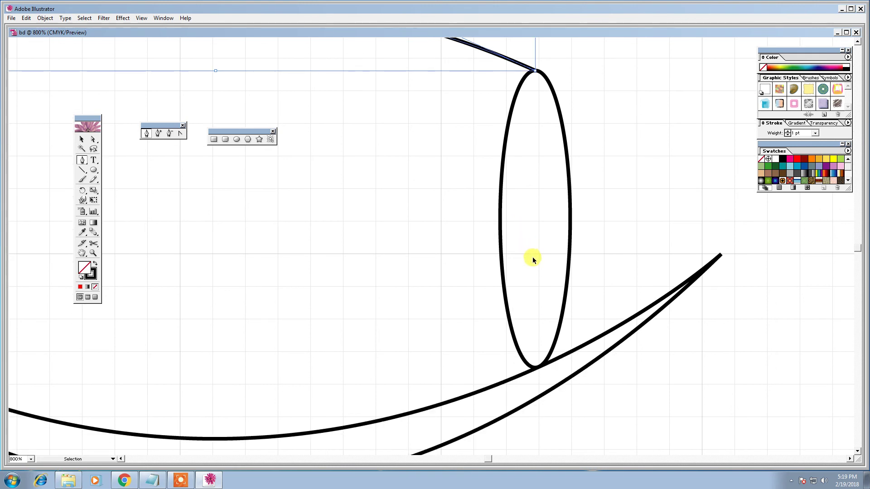
pyautogui.hotkey('ctrl', '-')
pyautogui.hotkey('ctrl', '-')
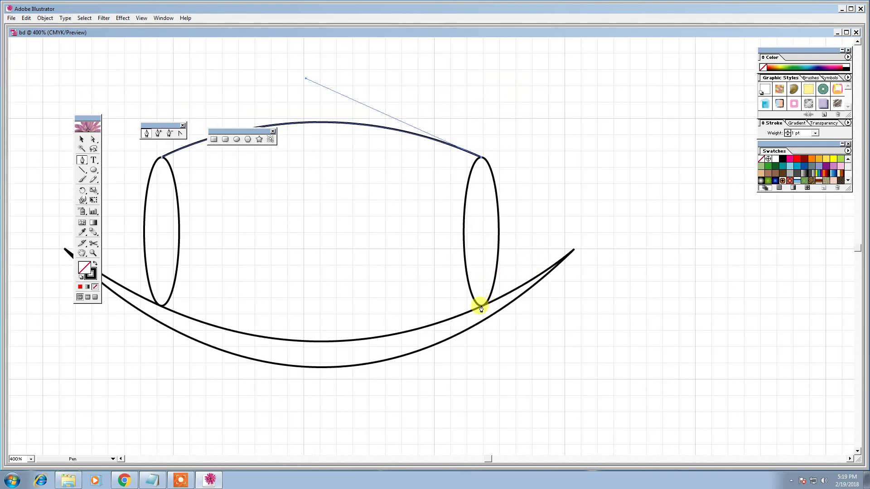
pyautogui.moveTo(481, 309); pyautogui.dragTo(516, 384)
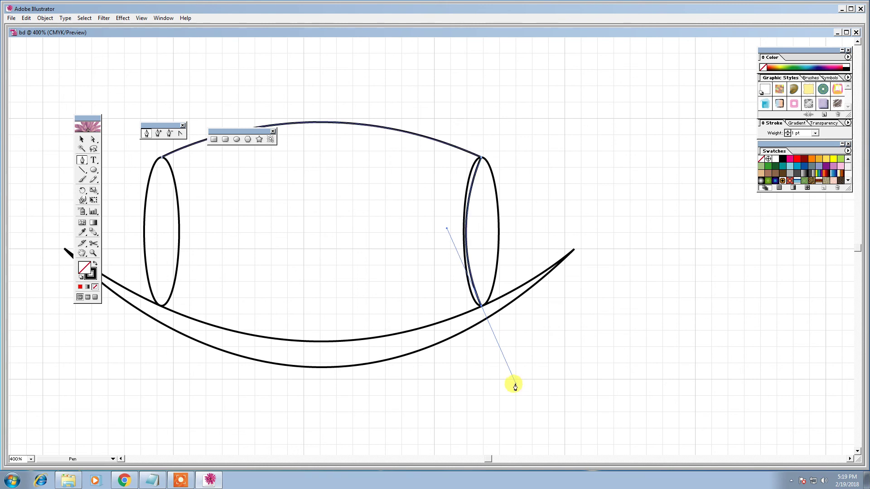
pyautogui.click(482, 310)
# Extend the path along the crescent's upper edge to the left ellipse's bottom and retract the outgoing handle there.
pyautogui.moveTo(160, 310)
pyautogui.mouseDown()
pyautogui.moveTo(109, 243)
pyautogui.moveTo(10, 214)
pyautogui.moveTo(169, 245)
pyautogui.moveTo(167, 204)
pyautogui.moveTo(100, 221)
pyautogui.mouseUp()
pyautogui.press('space')
pyautogui.moveTo(312, 284); pyautogui.dragTo(331, 294)
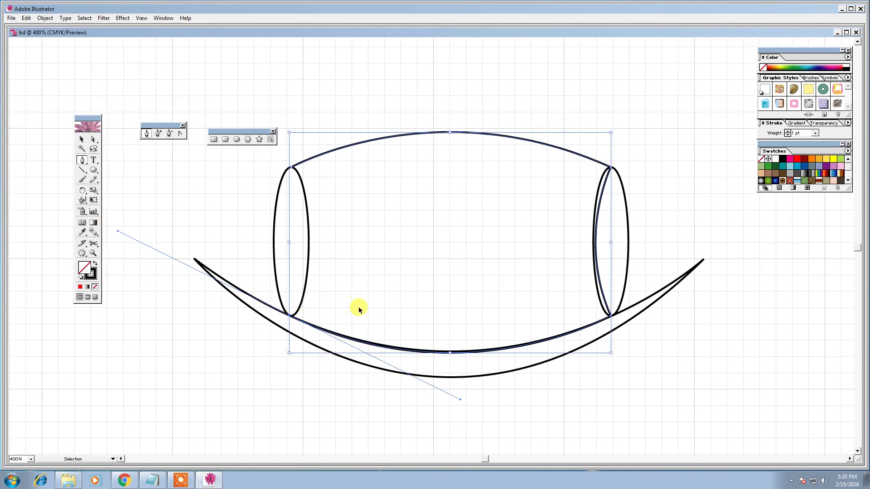
pyautogui.hotkey('ctrl', '+')
pyautogui.press('space')
pyautogui.moveTo(204, 303); pyautogui.dragTo(288, 305)
pyautogui.click(221, 389)
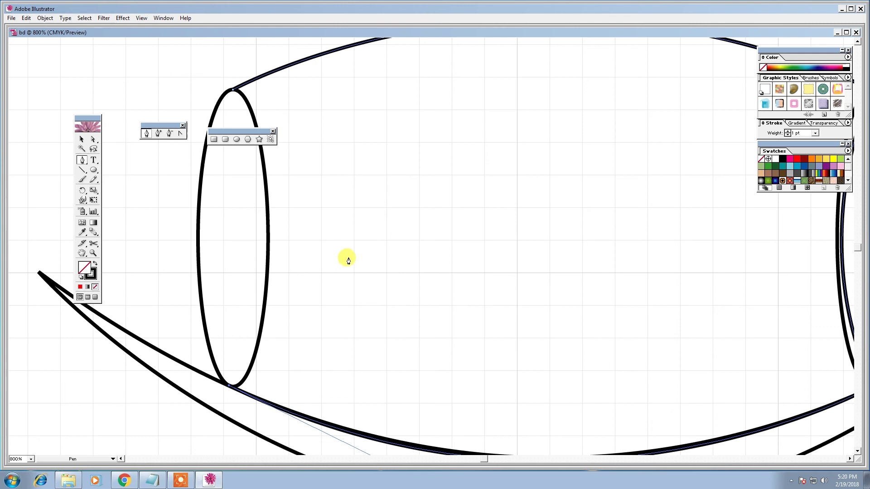
# Close the path at the left ellipse's top with a curve following that ellipse's right edge, and deselect it.
pyautogui.press('space')
pyautogui.moveTo(351, 243); pyautogui.dragTo(364, 304)
pyautogui.hotkey('ctrl', '-')
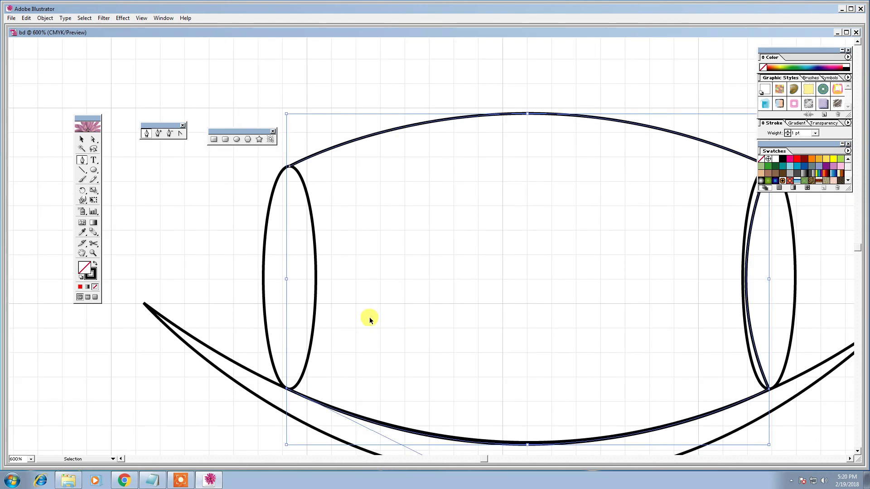
pyautogui.hotkey('ctrl', '-')
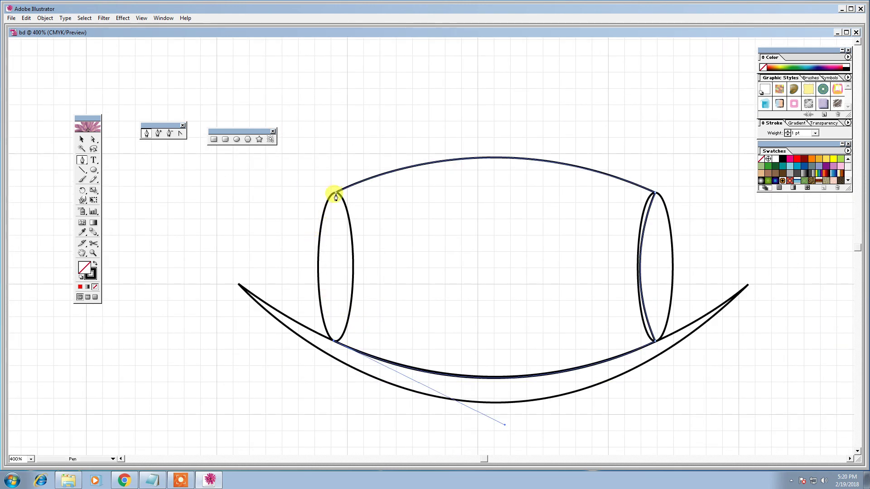
pyautogui.moveTo(336, 196); pyautogui.dragTo(301, 101)
pyautogui.click(83, 139)
pyautogui.click(404, 307)
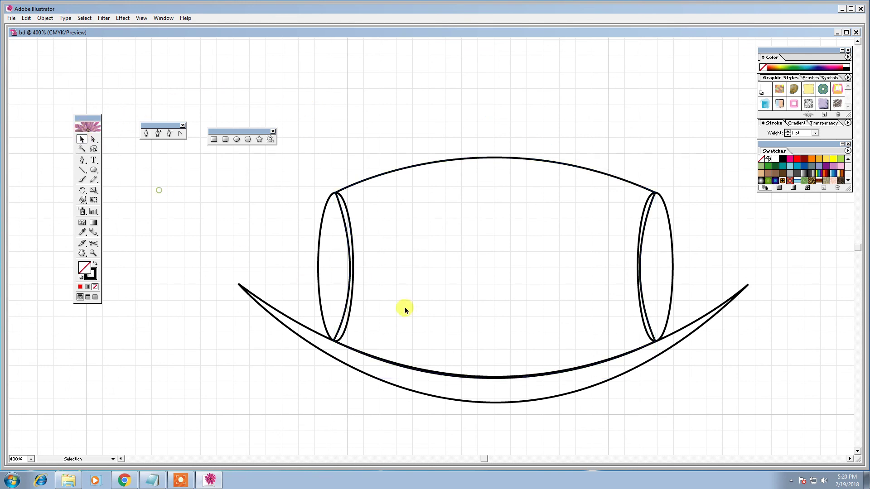
# Fill the crescent with black and deselect it.
pyautogui.hscroll(3, 403, 306)
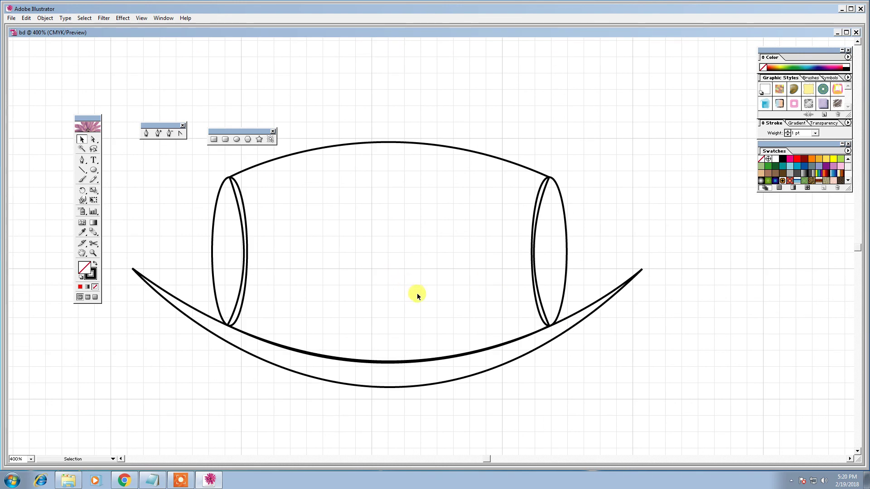
pyautogui.hotkey('ctrl', '-')
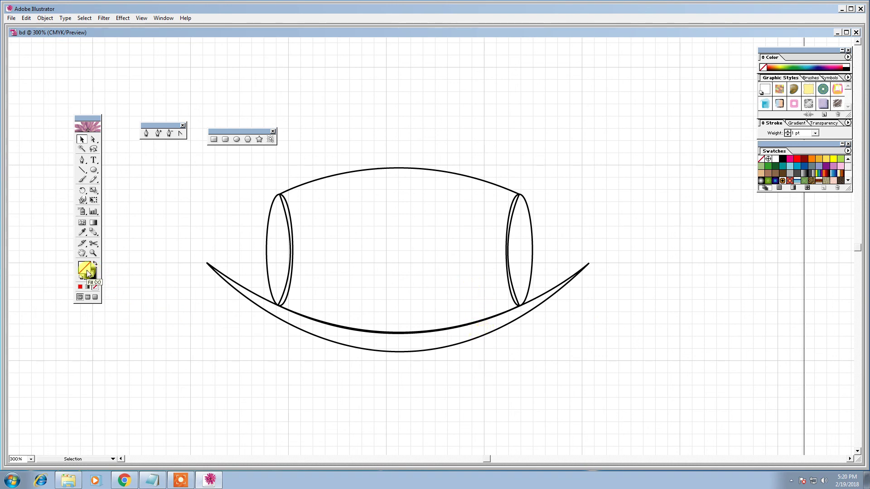
pyautogui.moveTo(549, 262); pyautogui.dragTo(597, 346)
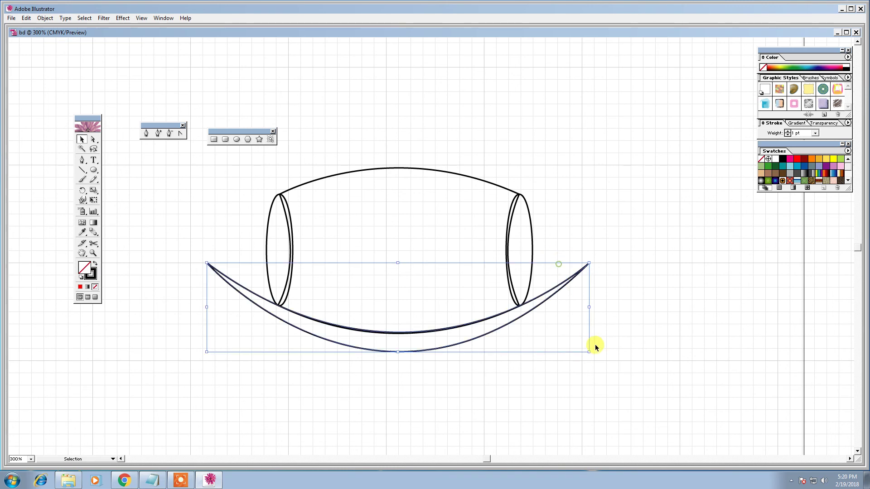
pyautogui.click(782, 160)
pyautogui.click(628, 192)
# Fill the closed curved shape between the two ellipses with the cyan-blue swatch and deselect it.
pyautogui.click(431, 171)
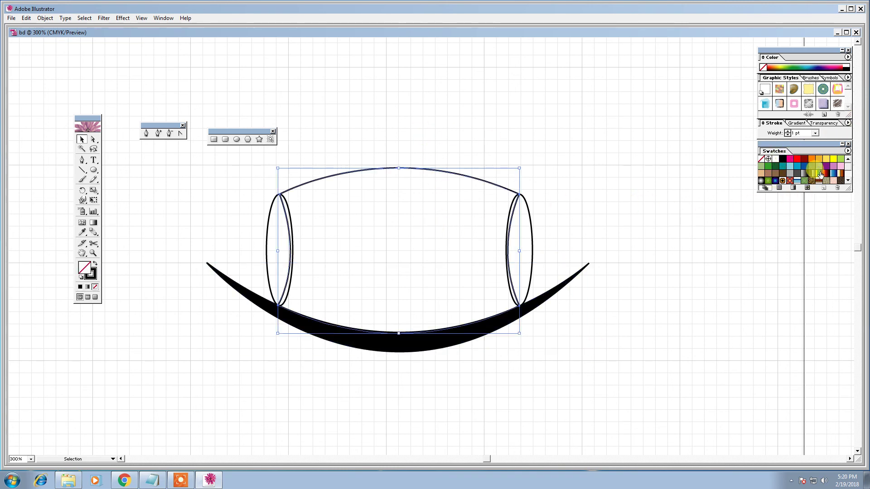
pyautogui.click(797, 165)
pyautogui.click(627, 186)
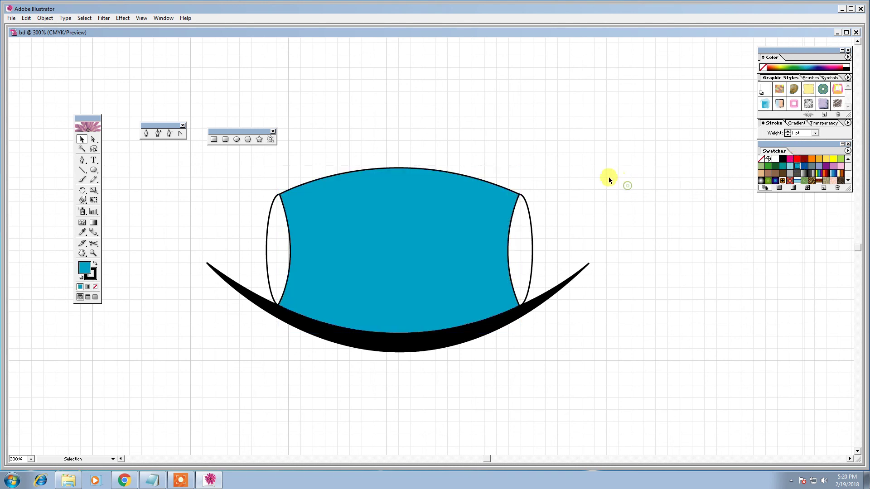
# Fill the right and left ellipses with the orange-yellow swatch and deselect them.
pyautogui.moveTo(521, 245); pyautogui.dragTo(520, 245)
pyautogui.moveTo(253, 221); pyautogui.dragTo(274, 244)
pyautogui.click(443, 411)
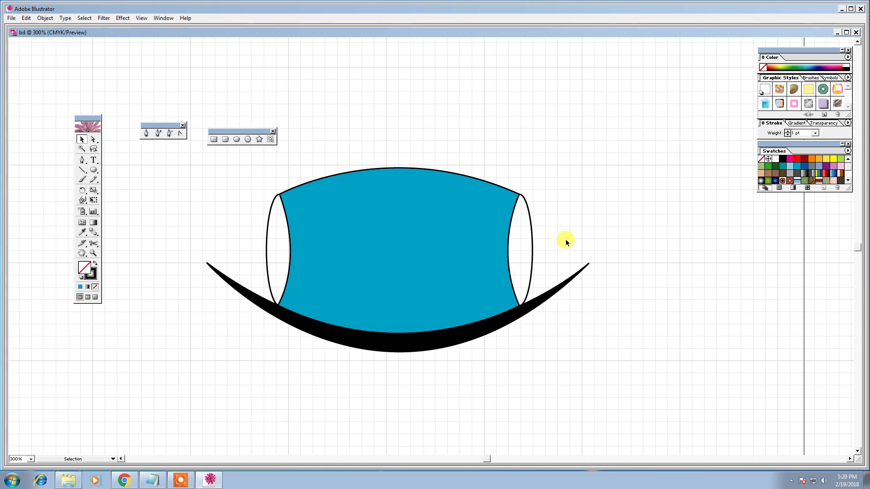
pyautogui.moveTo(526, 252); pyautogui.dragTo(525, 253)
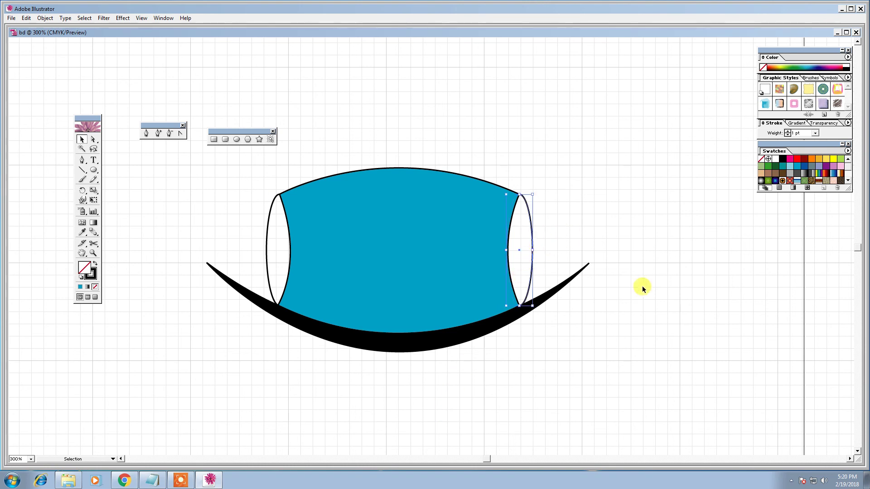
pyautogui.click(819, 161)
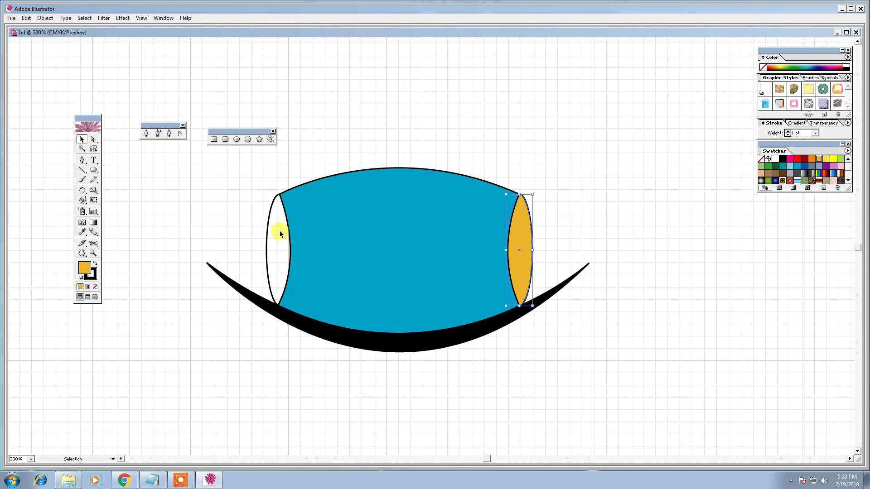
pyautogui.click(278, 245)
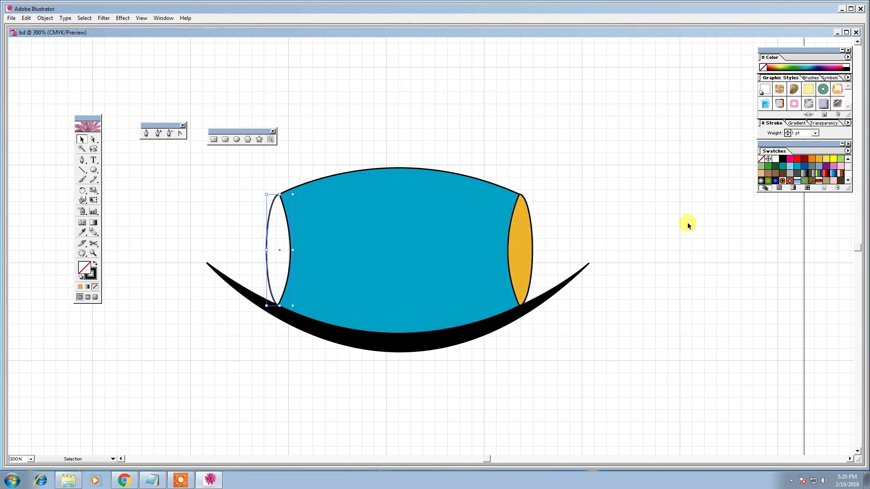
pyautogui.click(821, 161)
pyautogui.click(662, 236)
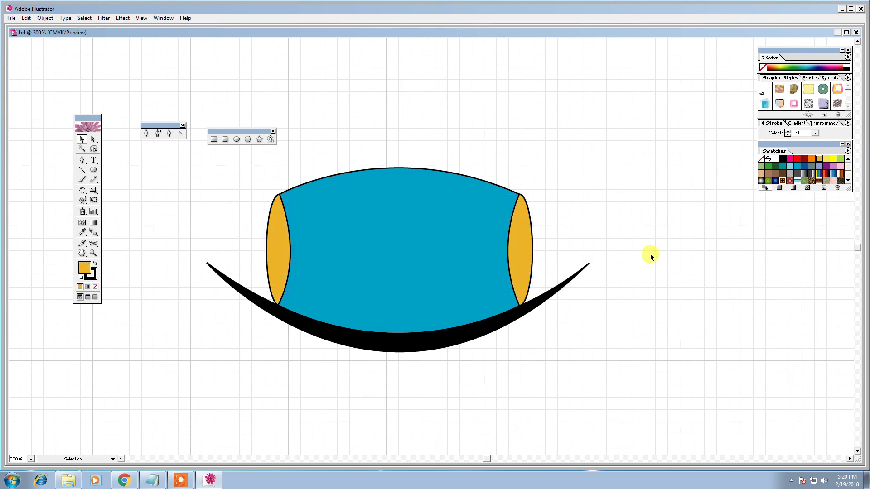
# Select both orange ellipses, bring them to the front of the blue shape, and deselect them.
pyautogui.click(530, 244)
pyautogui.click(278, 235)
pyautogui.click(566, 369)
pyautogui.moveTo(564, 214); pyautogui.dragTo(525, 248)
pyautogui.moveTo(279, 253); pyautogui.dragTo(282, 252)
pyautogui.rightClick(494, 257)
pyautogui.moveTo(533, 344)
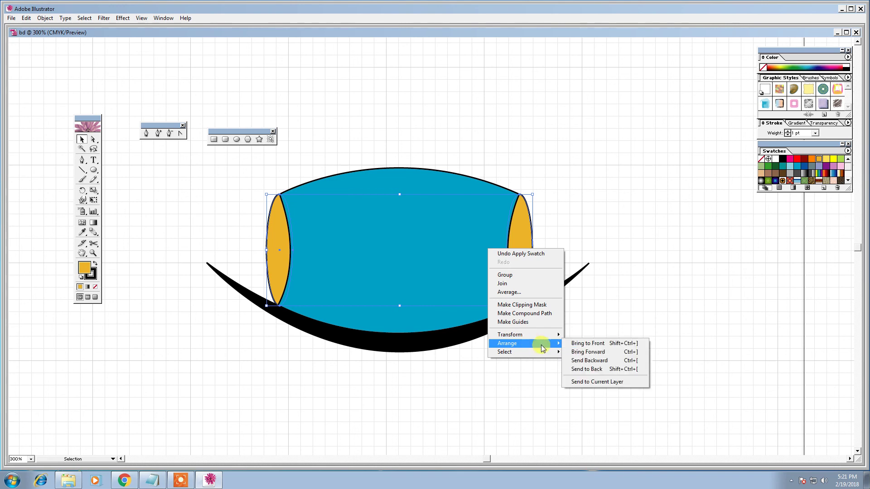
pyautogui.click(597, 347)
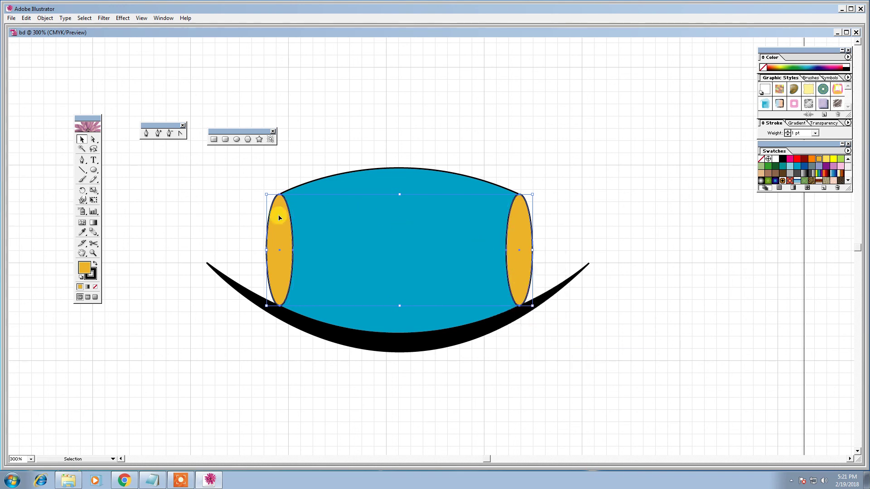
pyautogui.click(625, 214)
# Draw a closed straight-sided Pen shape like an oar, with a thin shaft crossing the crescent's right tip and a triangular blade at its lower end.
pyautogui.click(84, 160)
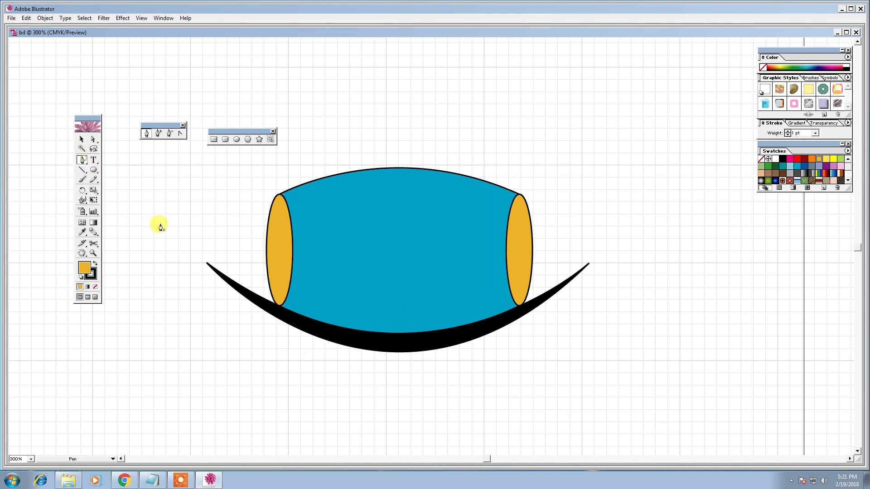
pyautogui.click(543, 225)
pyautogui.click(547, 245)
pyautogui.click(551, 266)
pyautogui.hotkey('ctrl', 'z')
pyautogui.click(546, 237)
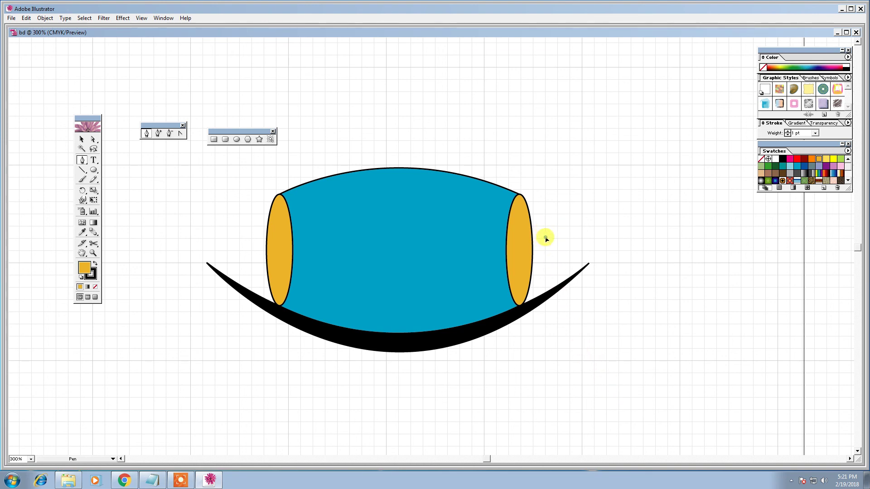
pyautogui.click(591, 346)
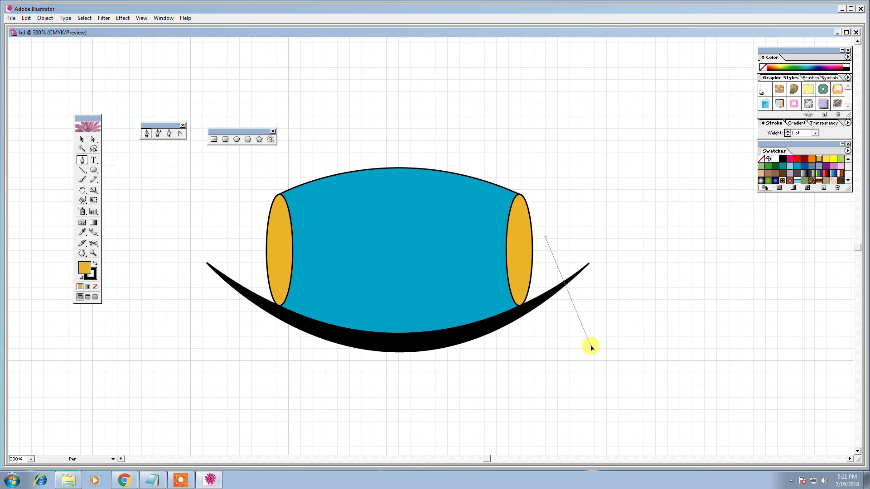
pyautogui.click(594, 382)
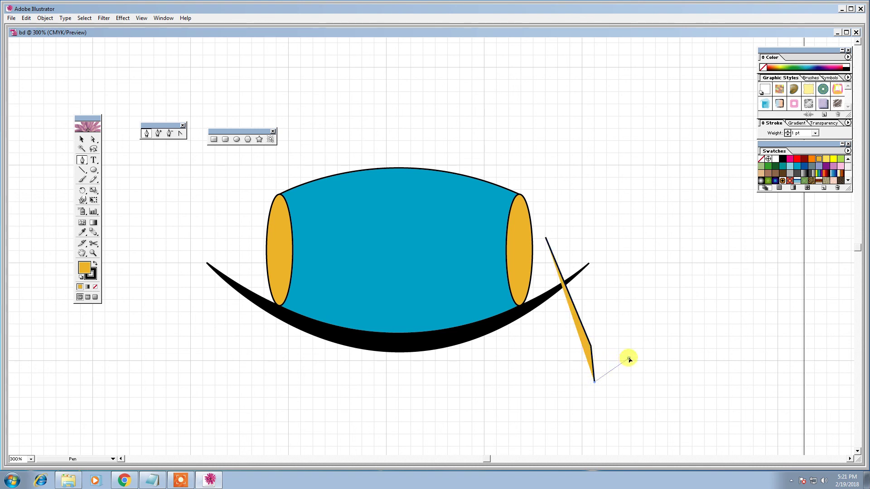
pyautogui.click(628, 359)
pyautogui.click(596, 344)
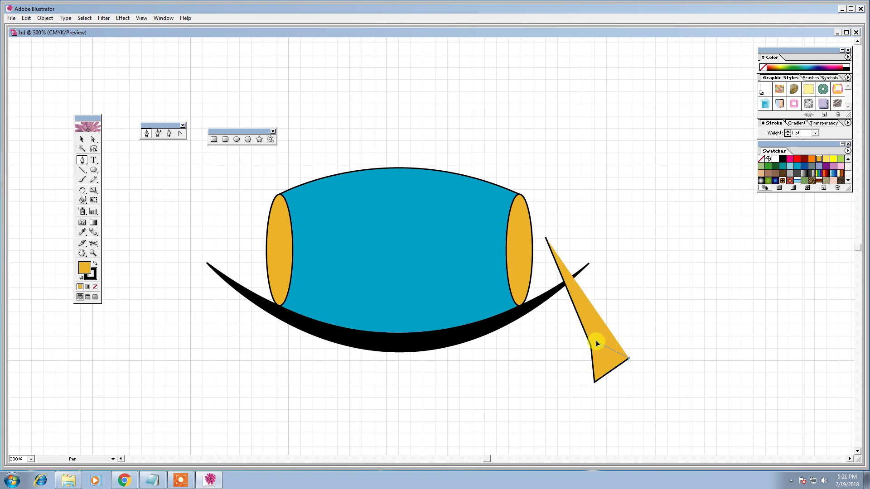
pyautogui.click(546, 240)
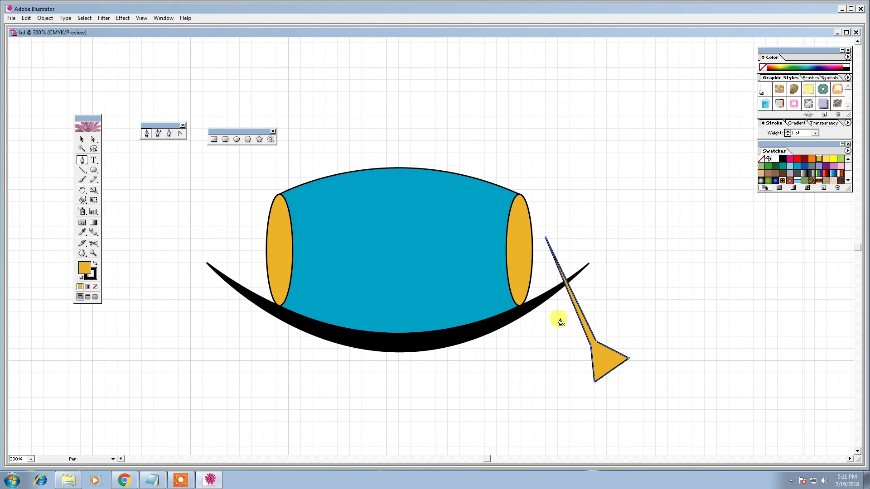
# Draw a small, narrow closed Pen wedge slanting across the upper end of the oar's shaft.
pyautogui.moveTo(561, 245); pyautogui.dragTo(545, 273)
pyautogui.click(546, 270)
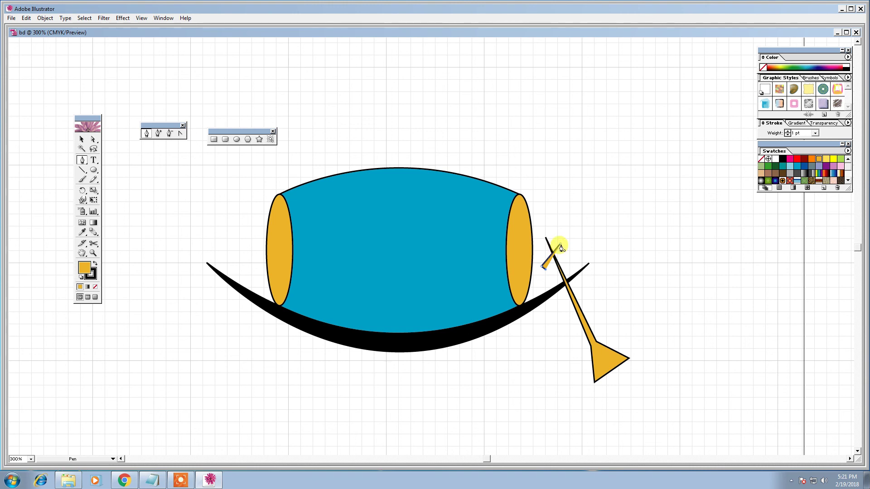
pyautogui.click(560, 245)
# Select the oar and the small wedge together, fill both with black, and deselect them.
pyautogui.click(82, 139)
pyautogui.click(601, 221)
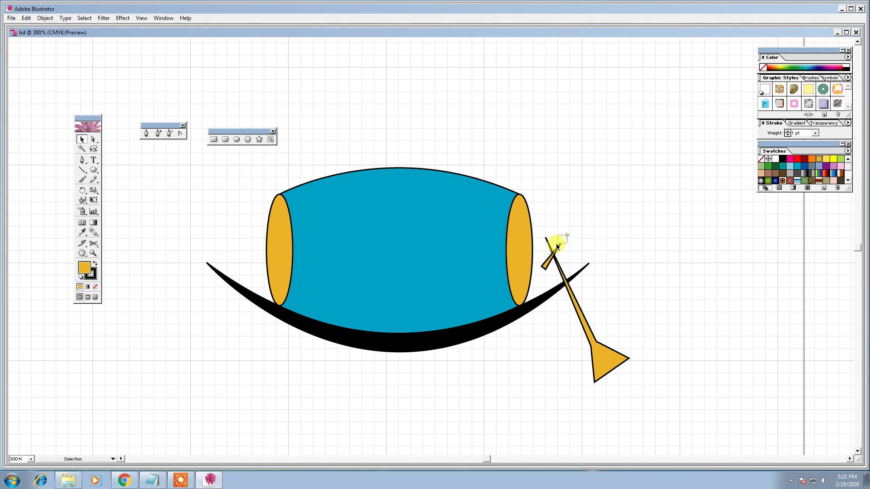
pyautogui.click(547, 267)
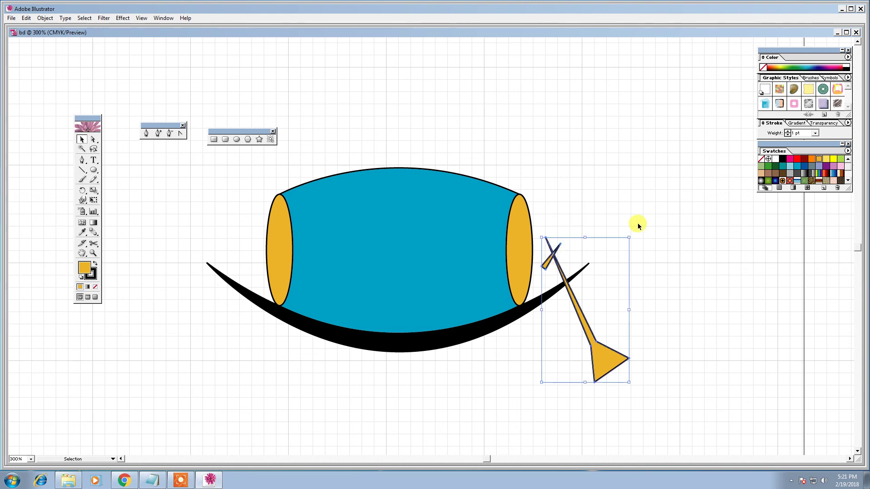
pyautogui.click(783, 159)
pyautogui.click(621, 154)
pyautogui.moveTo(671, 108); pyautogui.dragTo(212, 354)
pyautogui.rightClick(503, 187)
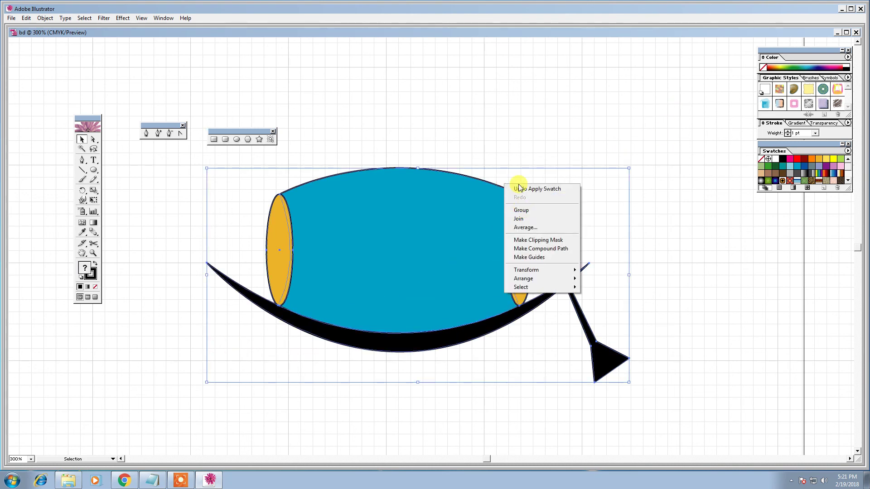
pyautogui.click(504, 126)
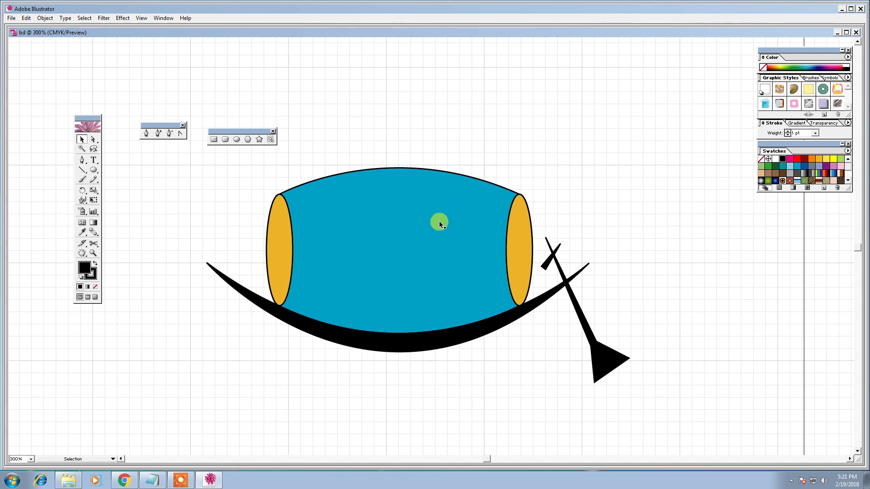
# Move the blue shape, the crescent and the oar apart individually, undo all three moves, and clear the selection.
pyautogui.moveTo(473, 268); pyautogui.dragTo(642, 186)
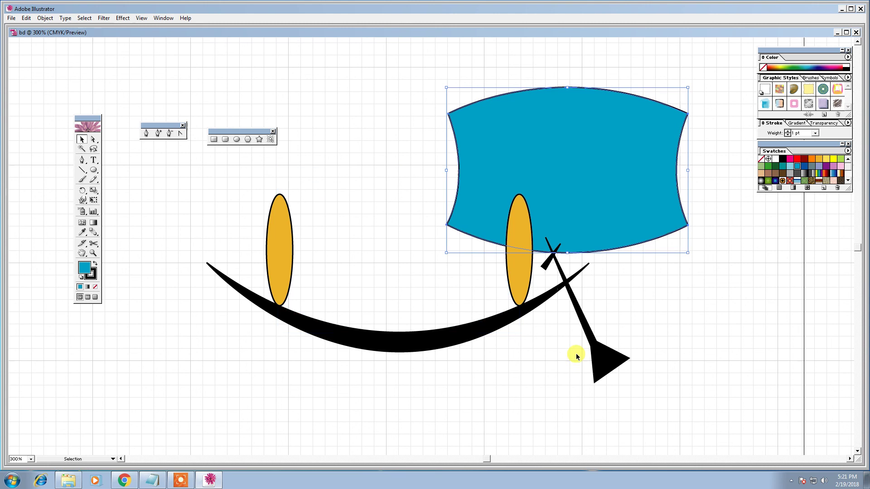
pyautogui.moveTo(495, 328); pyautogui.dragTo(438, 375)
pyautogui.moveTo(602, 346); pyautogui.dragTo(661, 355)
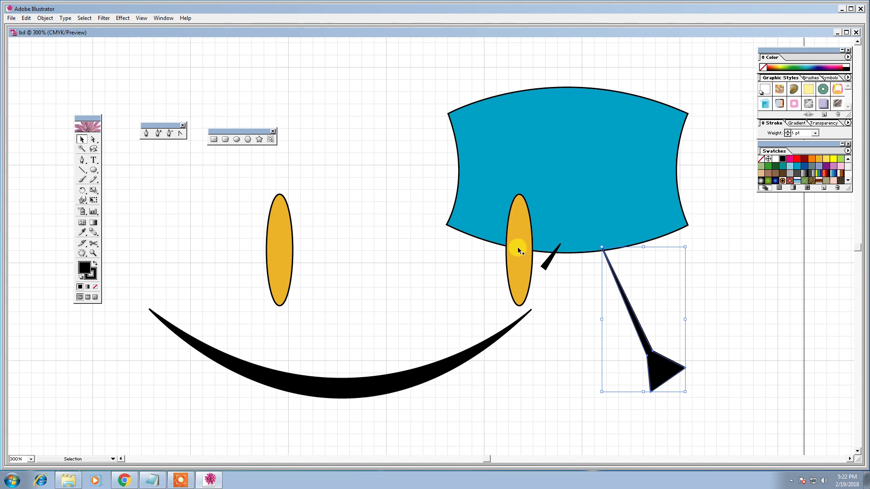
pyautogui.hotkey('ctrl', 'z')
pyautogui.hotkey('ctrl', 'z')
pyautogui.hotkey('ctrl', 'z')
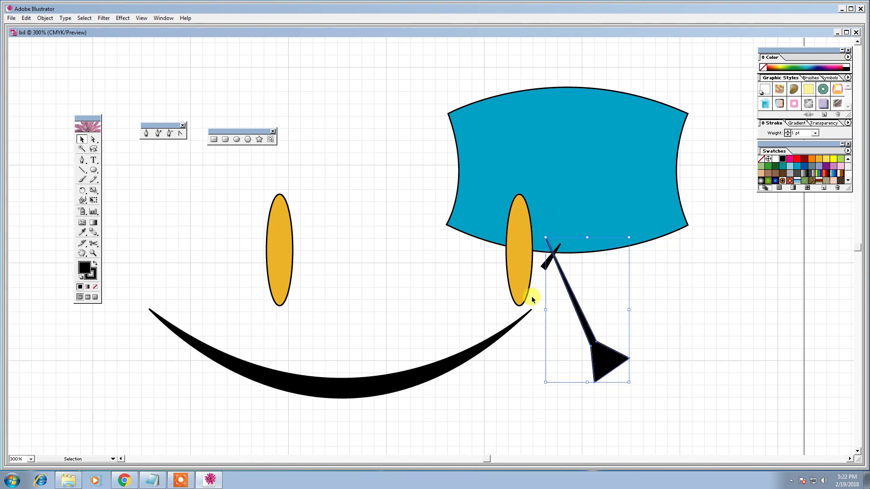
pyautogui.click(603, 205)
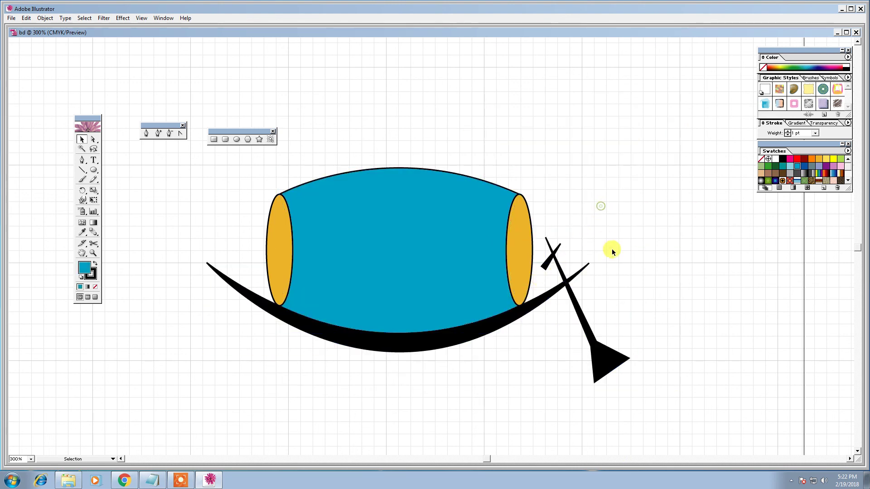
# Group all the boat's shapes, move the group slightly up and to the left as one object, and deselect it.
pyautogui.moveTo(665, 127); pyautogui.dragTo(236, 369)
pyautogui.rightClick(449, 203)
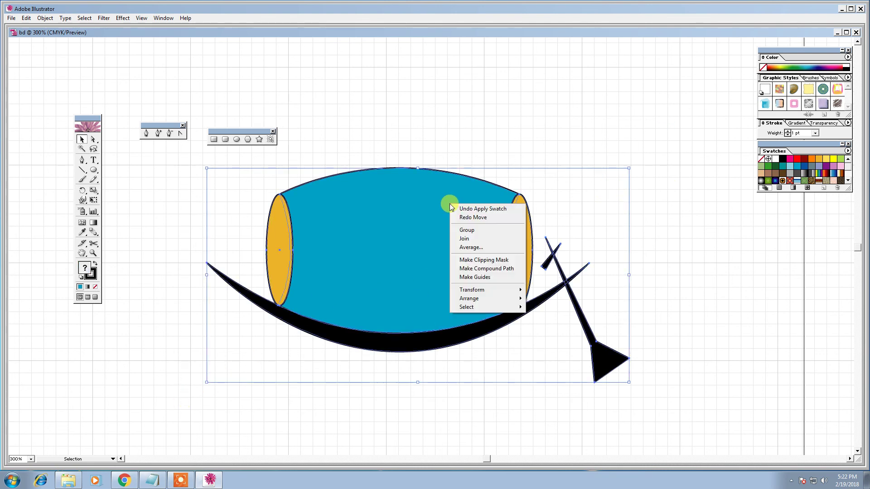
pyautogui.click(478, 234)
pyautogui.moveTo(466, 249); pyautogui.dragTo(456, 221)
pyautogui.click(579, 158)
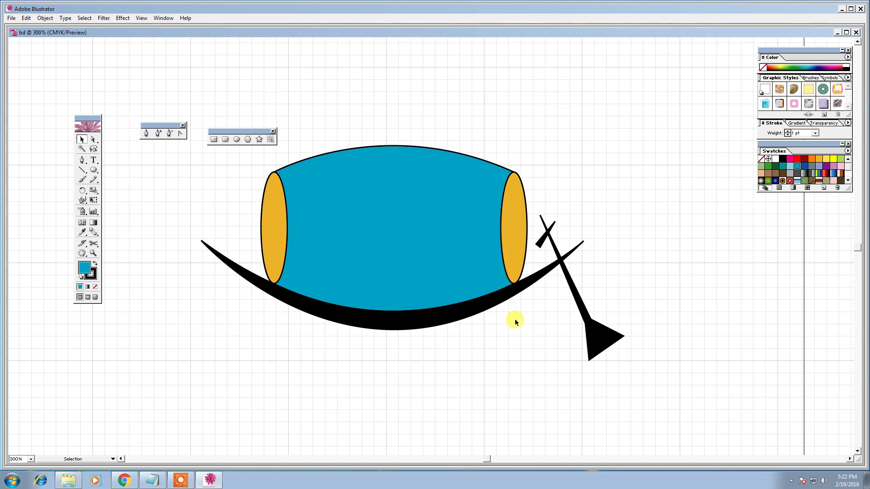
pyautogui.click(181, 481)
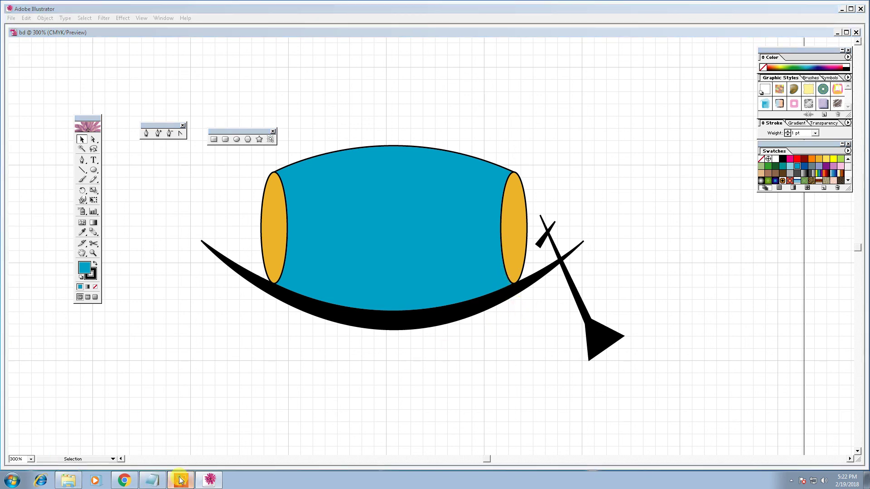